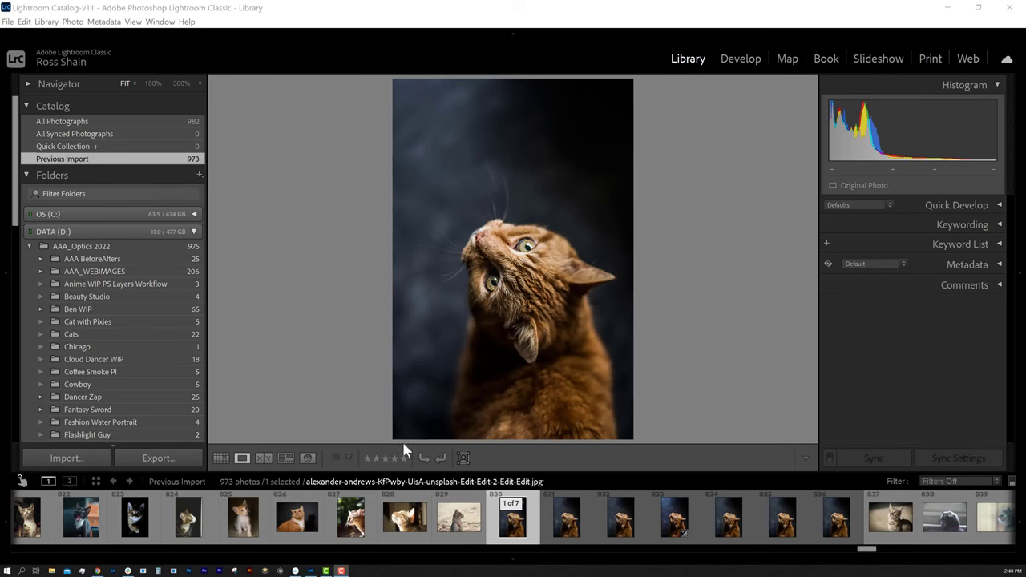
Send an edited copy of the orange cat photo from Lightroom to Boris FX Optics 2022.
{"action": "right_click", "coordinate": [514, 528]}
{"action": "mouse_move", "coordinate": [561, 281]}
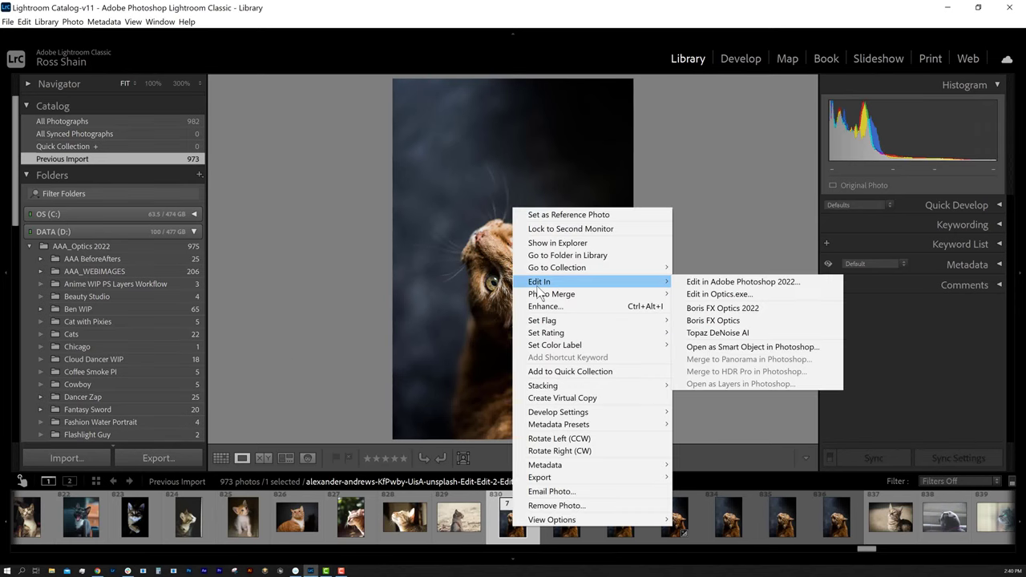
{"action": "left_click", "coordinate": [769, 309]}
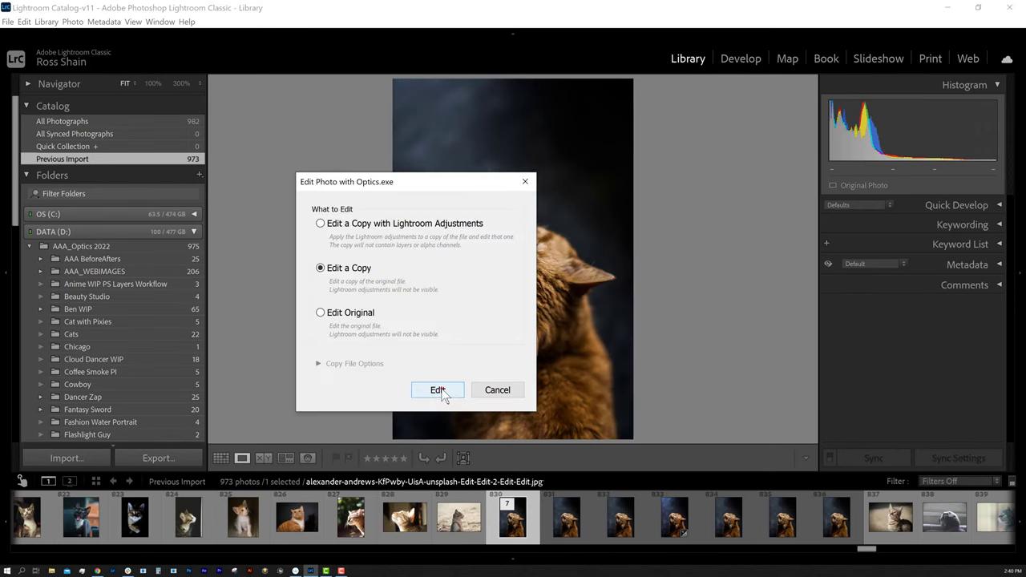
{"action": "left_click", "coordinate": [437, 390]}
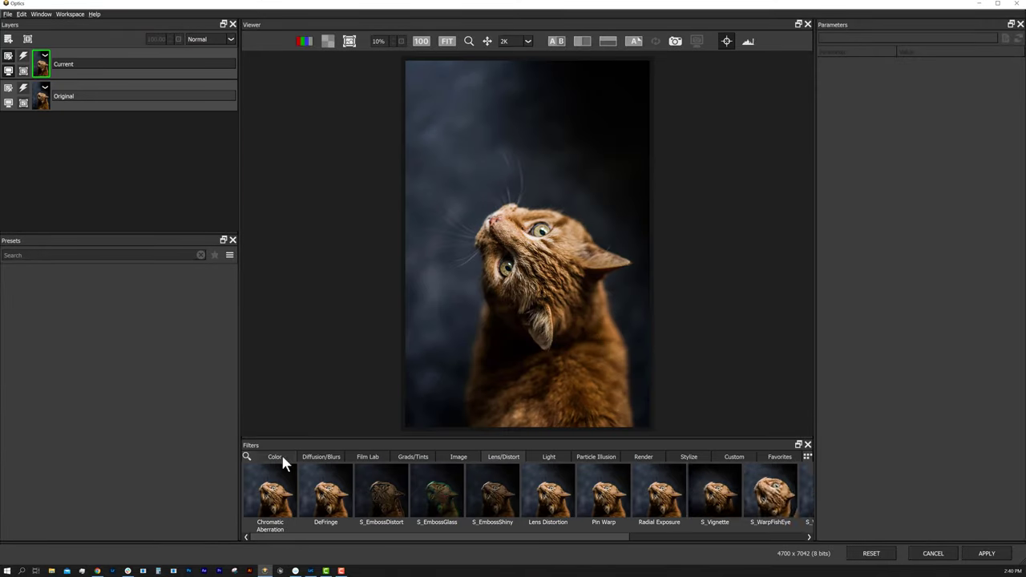
Apply Color Correct with slightly lowered Master brightness, then add a new empty layer.
{"action": "left_click", "coordinate": [272, 457]}
{"action": "left_click", "coordinate": [322, 457]}
{"action": "left_click", "coordinate": [369, 457]}
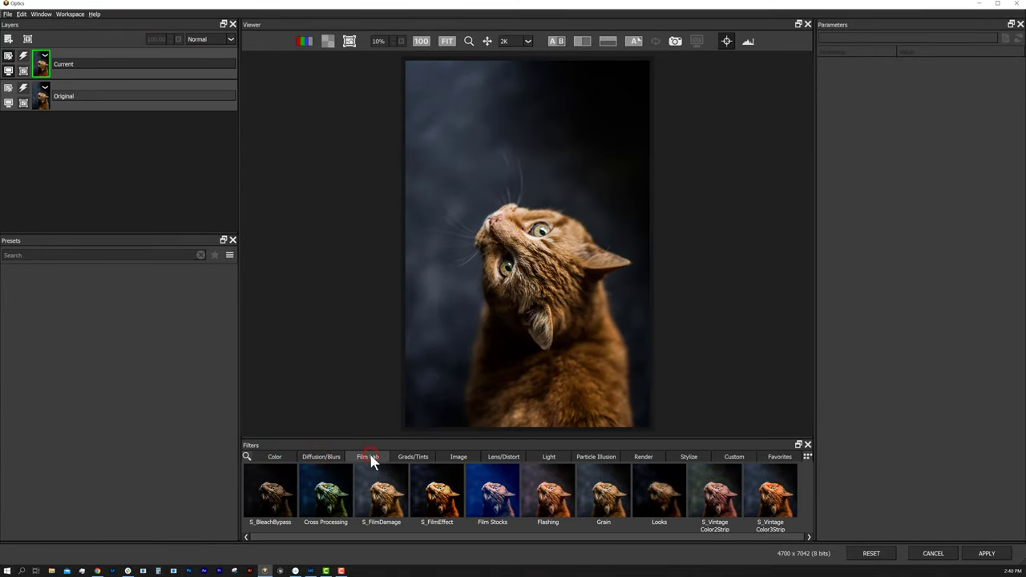
{"action": "left_click", "coordinate": [280, 456]}
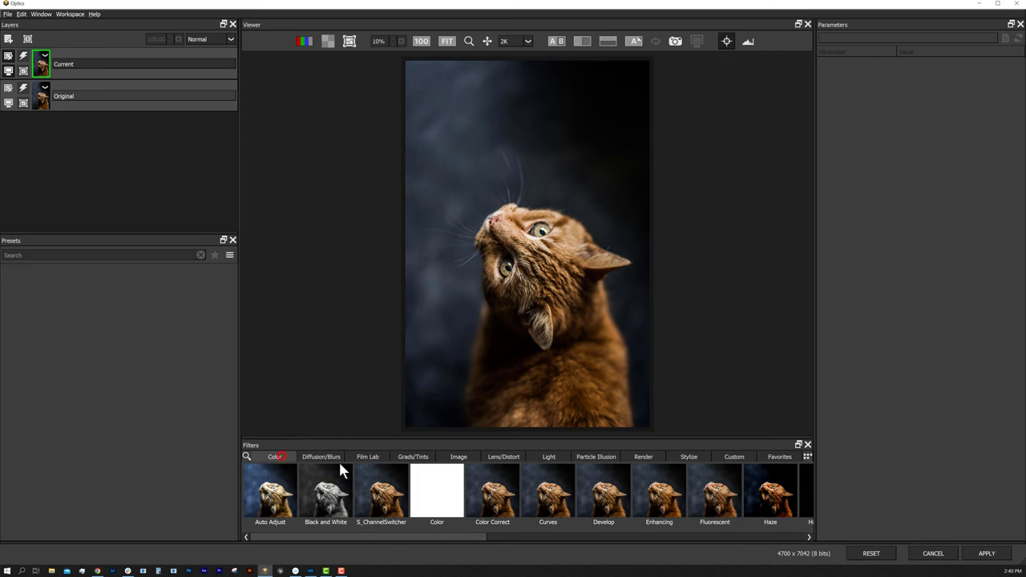
{"action": "left_click", "coordinate": [492, 490]}
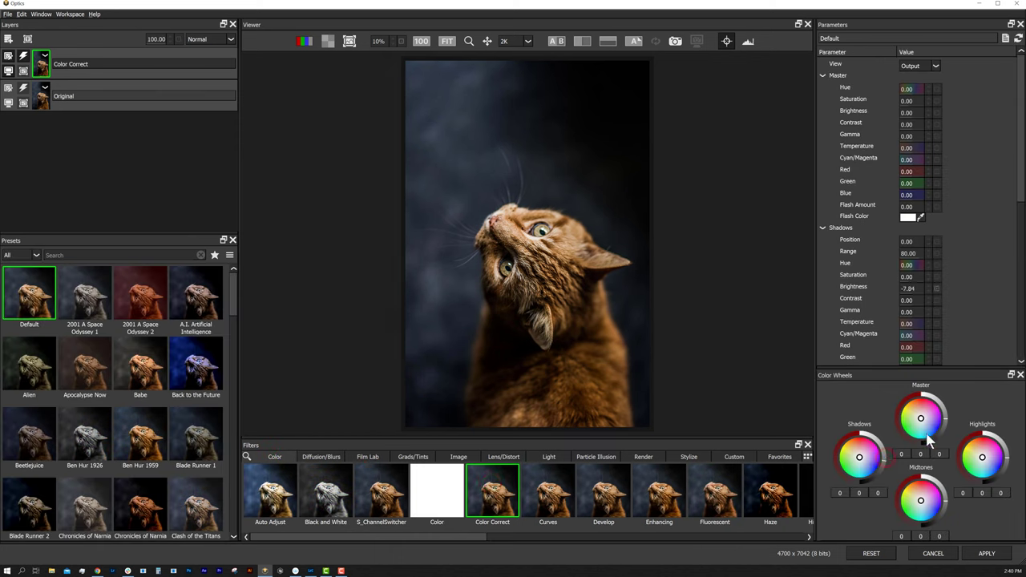
{"action": "left_click_drag", "start_coordinate": [928, 440], "coordinate": [948, 425]}
{"action": "left_click", "coordinate": [9, 39]}
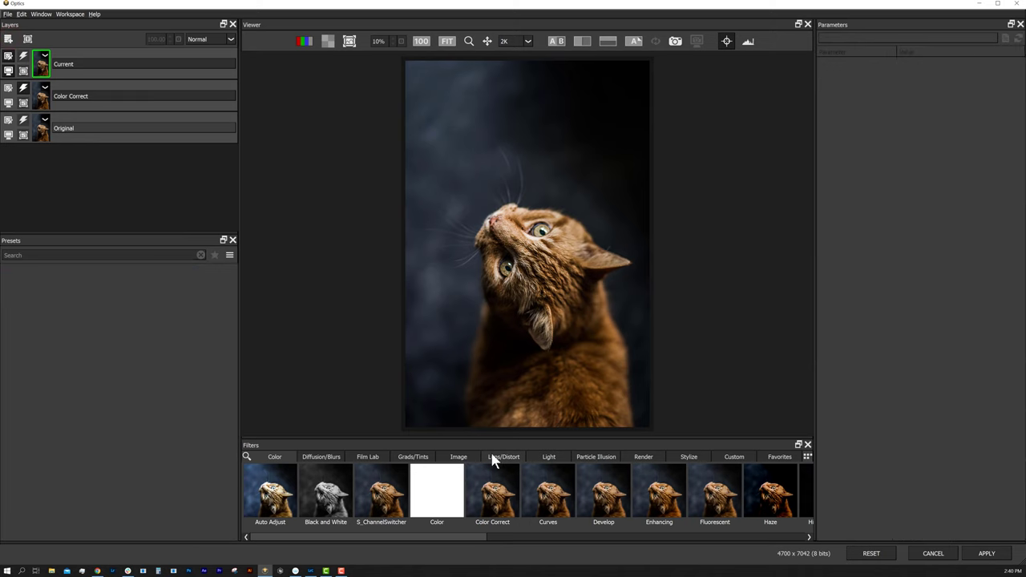
Apply S_LensFlare with its source beyond the photo's top-left corner and pivot on the upper photo.
{"action": "left_click_drag", "start_coordinate": [416, 535], "coordinate": [589, 546]}
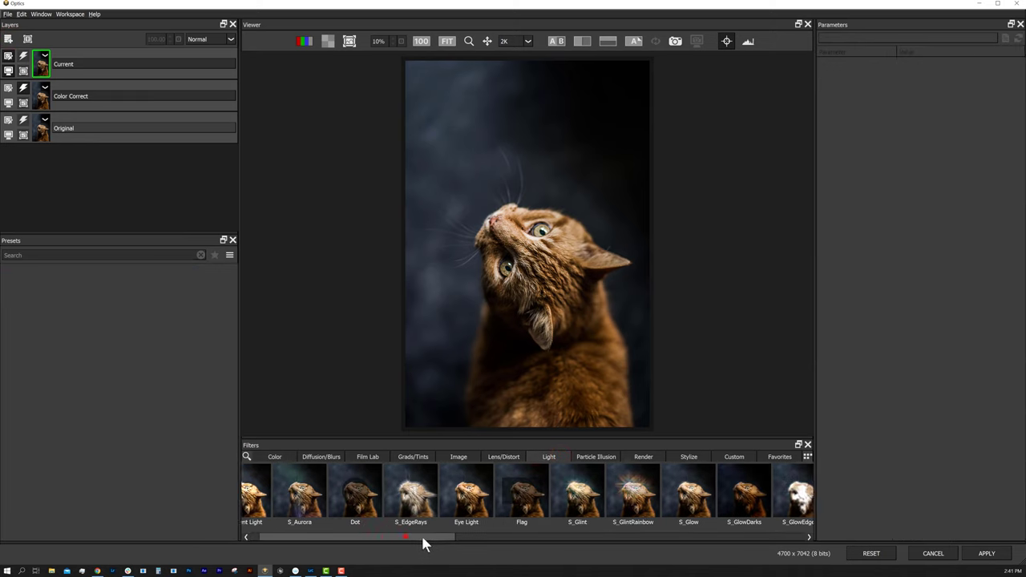
{"action": "left_click", "coordinate": [517, 490]}
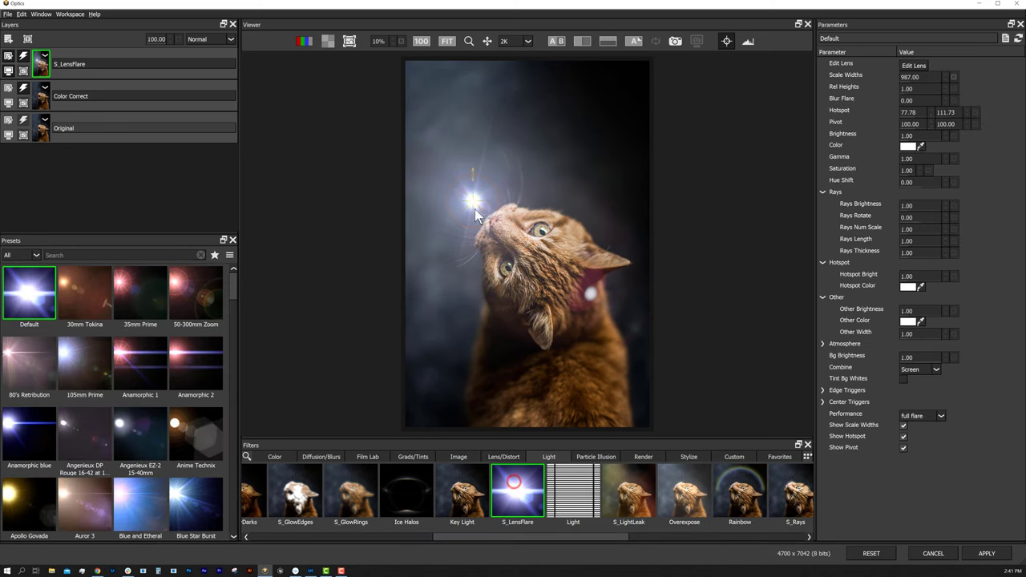
{"action": "mouse_move", "coordinate": [475, 208]}
{"action": "left_mouse_down"}
{"action": "mouse_move", "coordinate": [478, 141]}
{"action": "mouse_move", "coordinate": [465, 144]}
{"action": "left_mouse_up"}
{"action": "scroll", "coordinate": [465, 147], "scroll_direction": "down", "scroll_amount": 2}
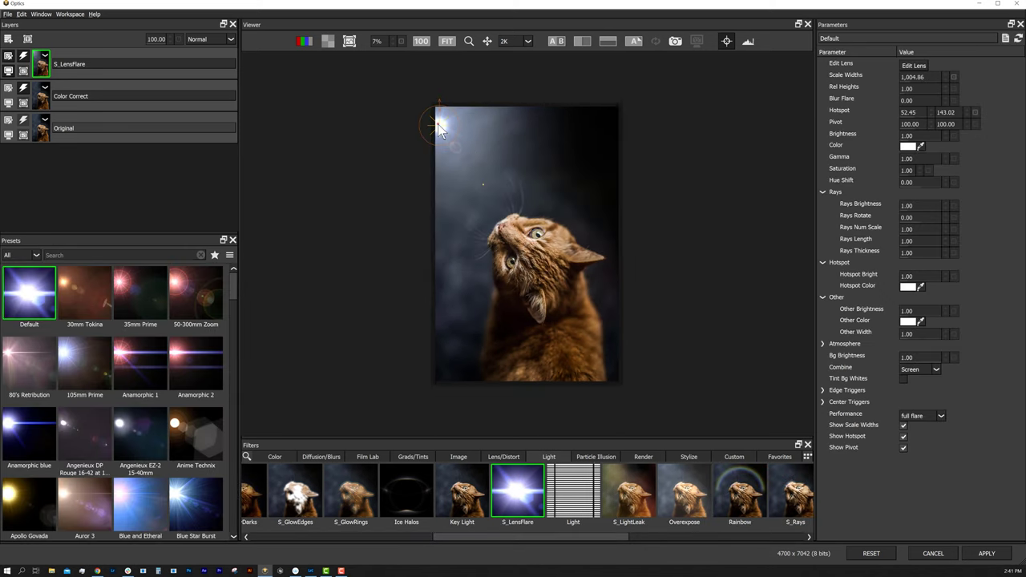
{"action": "left_click_drag", "start_coordinate": [435, 104], "coordinate": [421, 90]}
{"action": "mouse_move", "coordinate": [445, 124]}
{"action": "left_mouse_down"}
{"action": "mouse_move", "coordinate": [538, 143]}
{"action": "mouse_move", "coordinate": [474, 166]}
{"action": "left_mouse_up"}
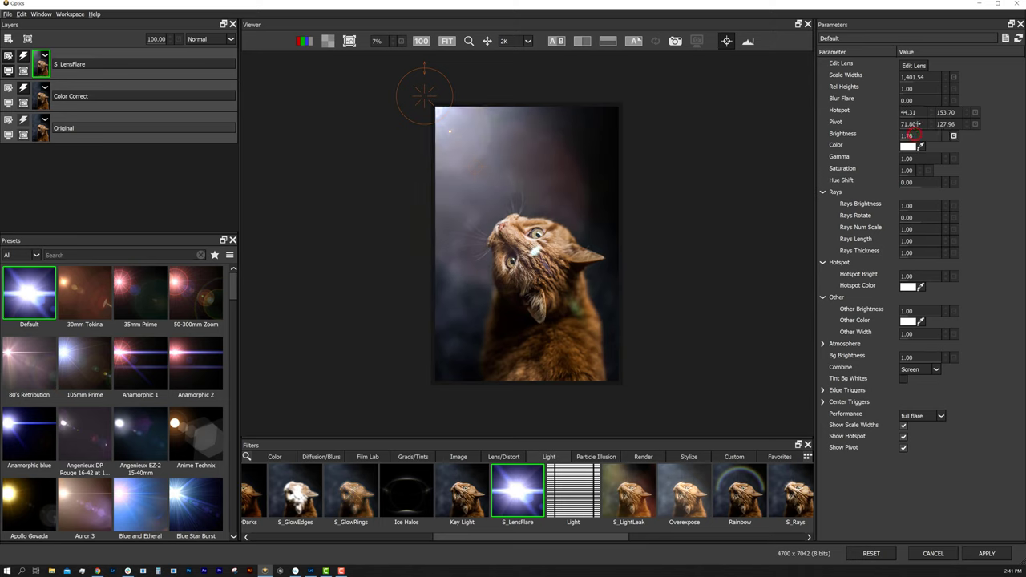
Preview the 35mm Prime, Anamorphic 1/2, Bright Spotlight and Bright flare presets.
{"action": "left_click", "coordinate": [157, 293]}
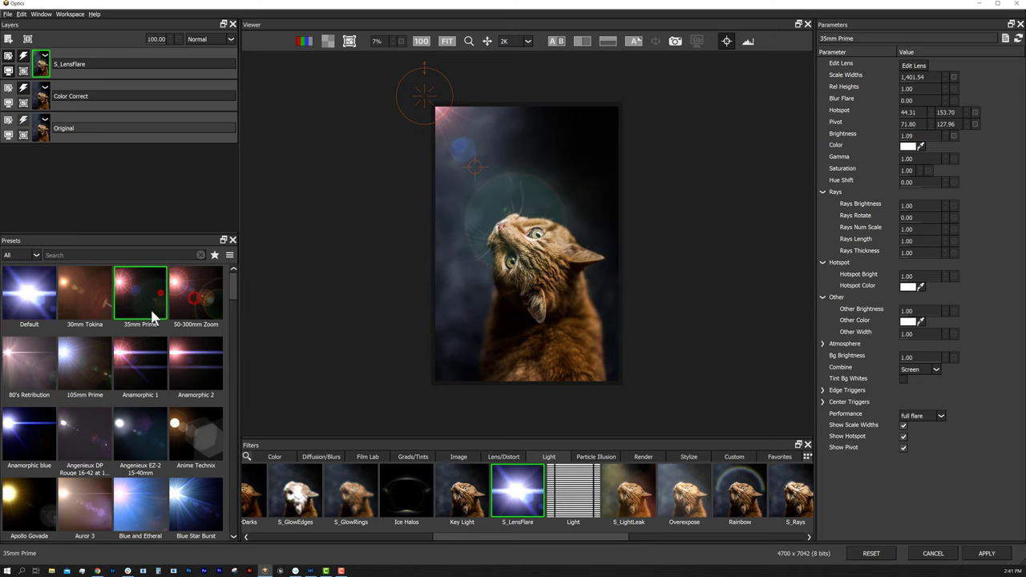
{"action": "left_click", "coordinate": [137, 345]}
{"action": "left_click", "coordinate": [183, 365]}
{"action": "scroll", "coordinate": [108, 294], "scroll_direction": "down", "scroll_amount": 4}
{"action": "left_click", "coordinate": [84, 293]}
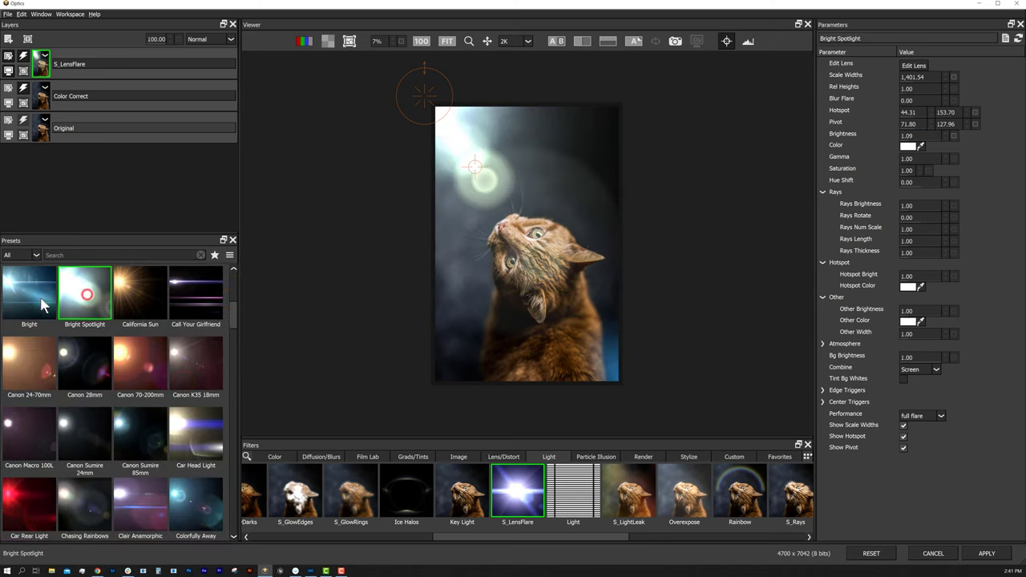
{"action": "left_click", "coordinate": [29, 296]}
{"action": "left_click_drag", "start_coordinate": [468, 153], "coordinate": [461, 144]}
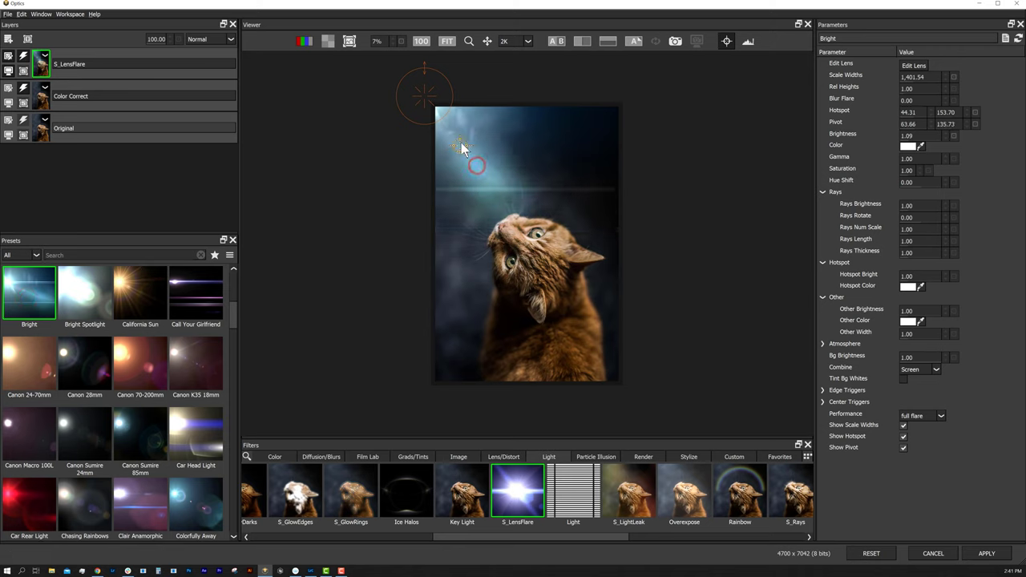
Compare Canon K35, Diffraction, Jupiter-9 and other presets, settling on Zeiss LWZ 21-100.
{"action": "left_click", "coordinate": [200, 367]}
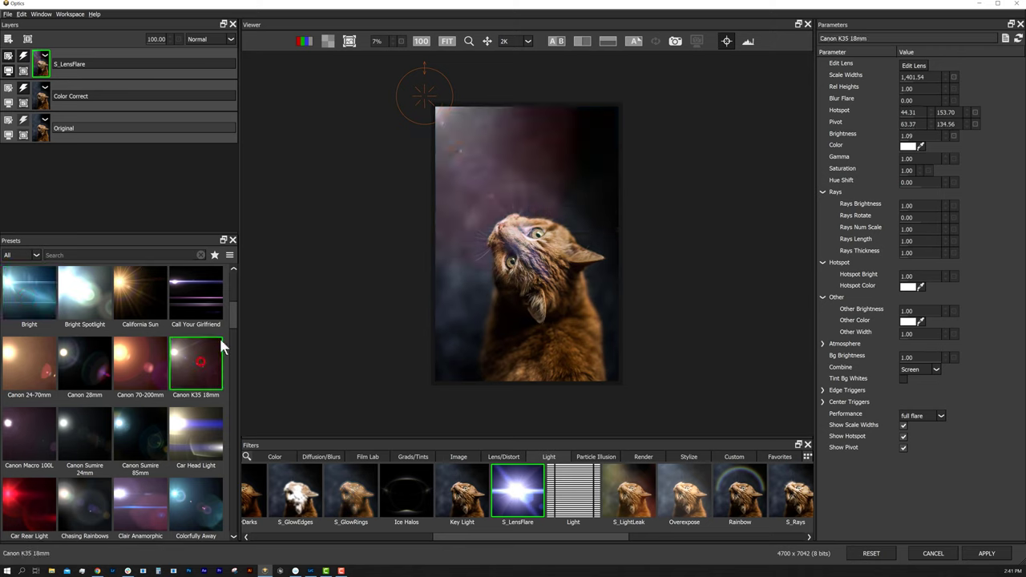
{"action": "scroll", "coordinate": [219, 335], "scroll_direction": "down", "scroll_amount": 4}
{"action": "left_click", "coordinate": [196, 390]}
{"action": "left_click_drag", "start_coordinate": [234, 350], "coordinate": [230, 371]}
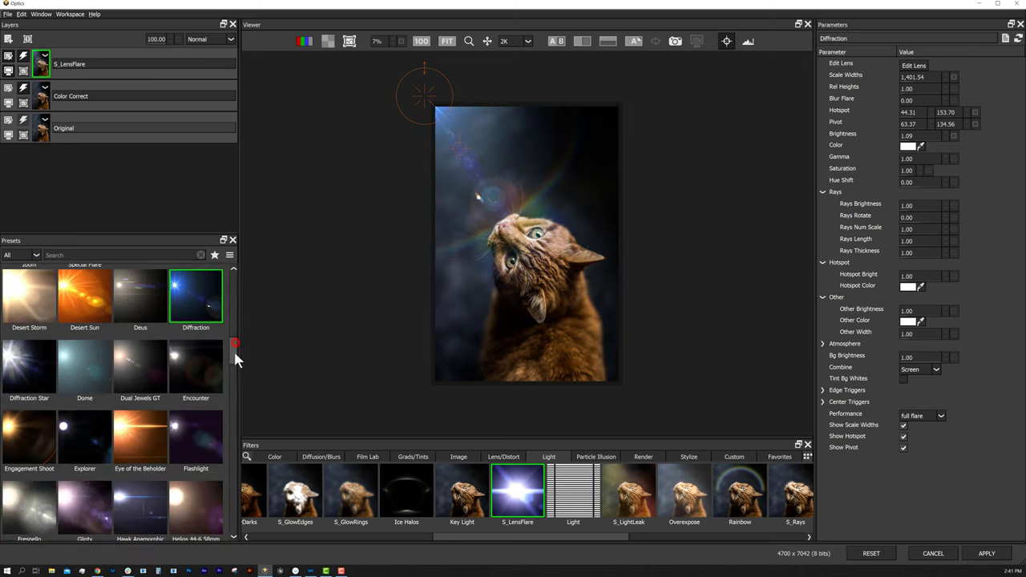
{"action": "left_click", "coordinate": [190, 510]}
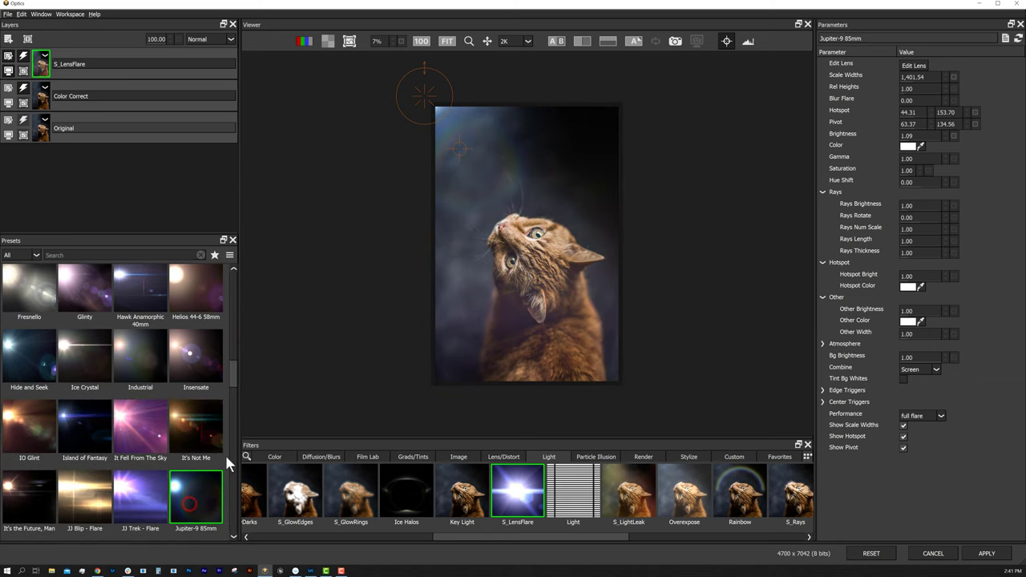
{"action": "left_click_drag", "start_coordinate": [233, 377], "coordinate": [245, 498]}
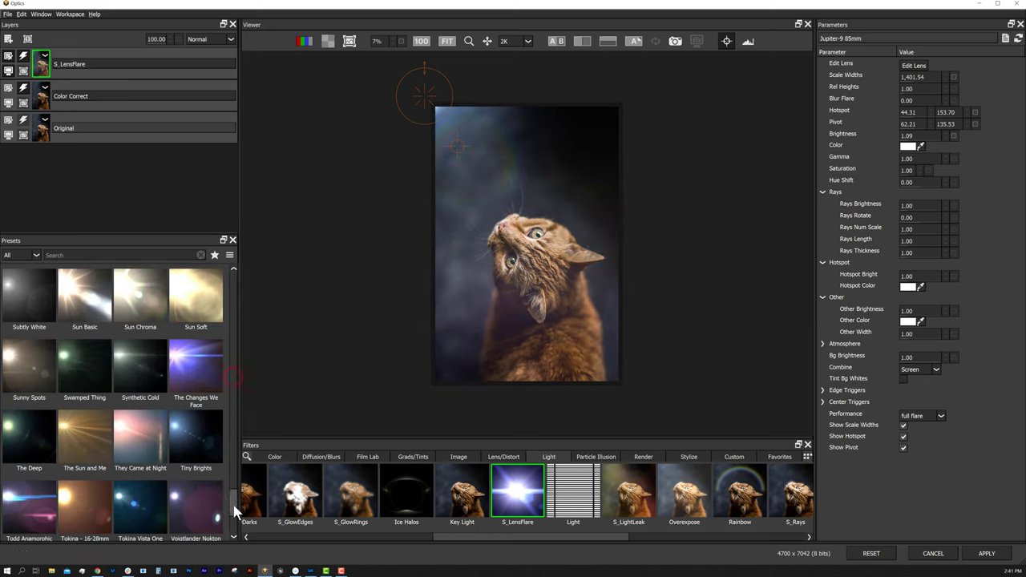
{"action": "left_click", "coordinate": [201, 449]}
{"action": "left_click", "coordinate": [99, 449]}
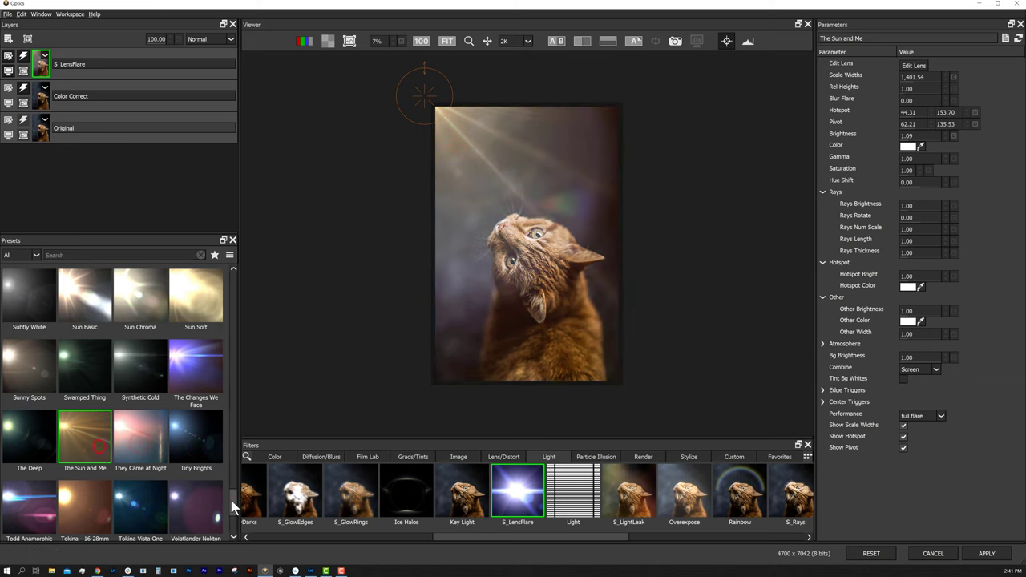
{"action": "left_click_drag", "start_coordinate": [231, 500], "coordinate": [234, 526]}
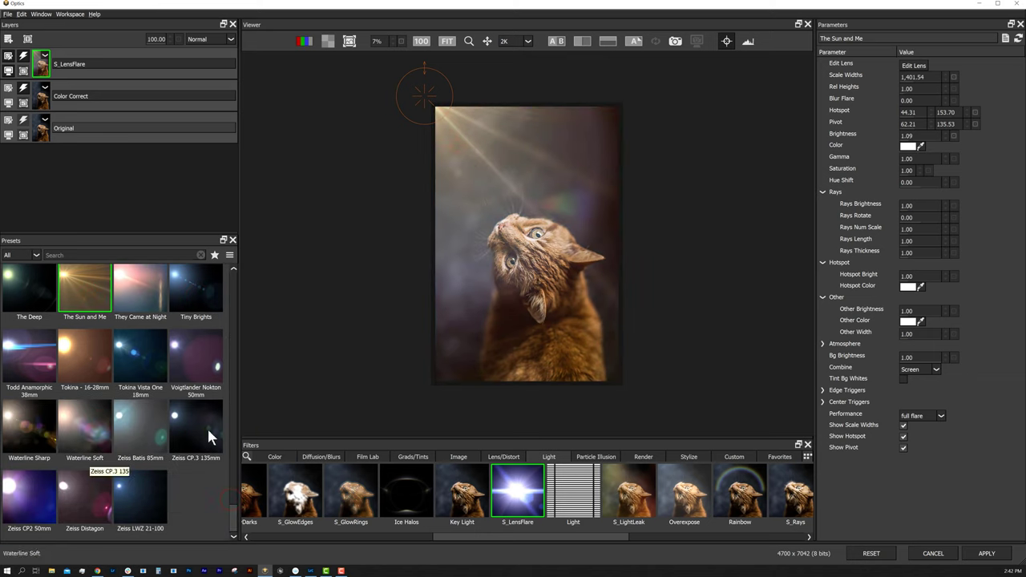
{"action": "left_click", "coordinate": [132, 493]}
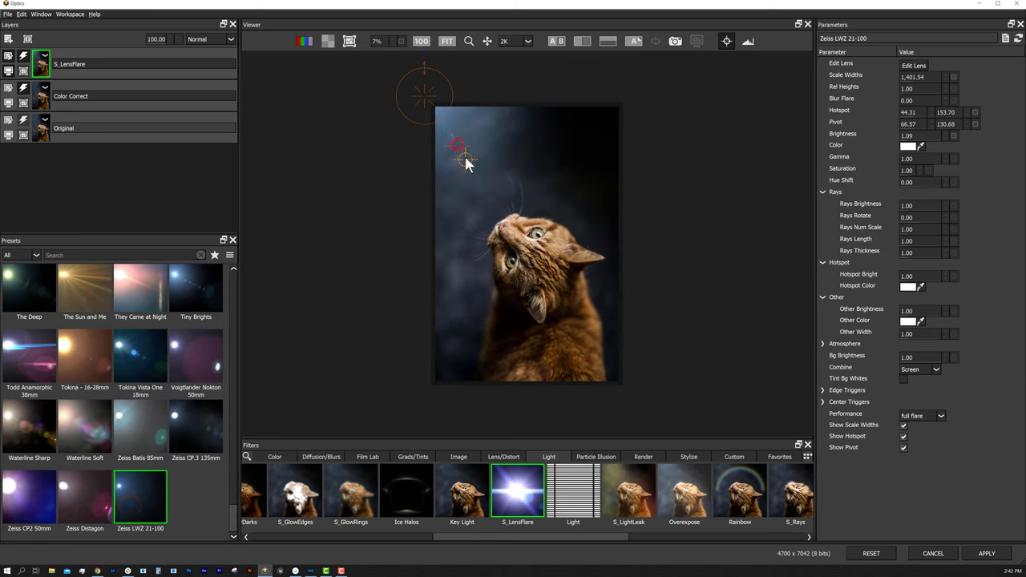
Nudge the flare pivot and width, set Atmosphere Freq to 2.49, and check A/B.
{"action": "mouse_move", "coordinate": [461, 152]}
{"action": "left_mouse_down"}
{"action": "mouse_move", "coordinate": [429, 123]}
{"action": "mouse_move", "coordinate": [466, 161]}
{"action": "left_mouse_up"}
{"action": "scroll", "coordinate": [485, 218], "scroll_direction": "up", "scroll_amount": 1}
{"action": "left_click_drag", "start_coordinate": [414, 93], "coordinate": [411, 87]}
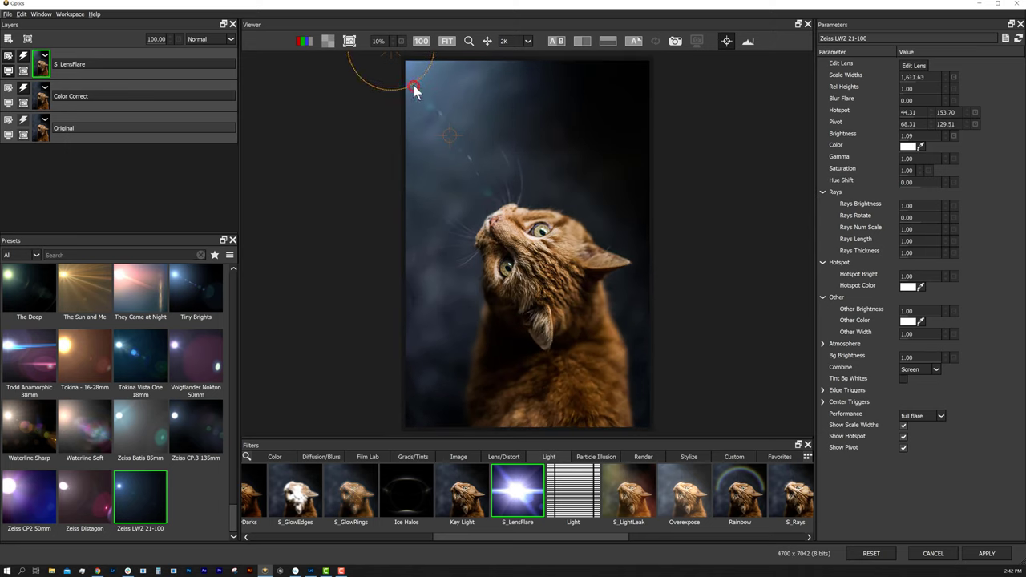
{"action": "left_click", "coordinate": [823, 344]}
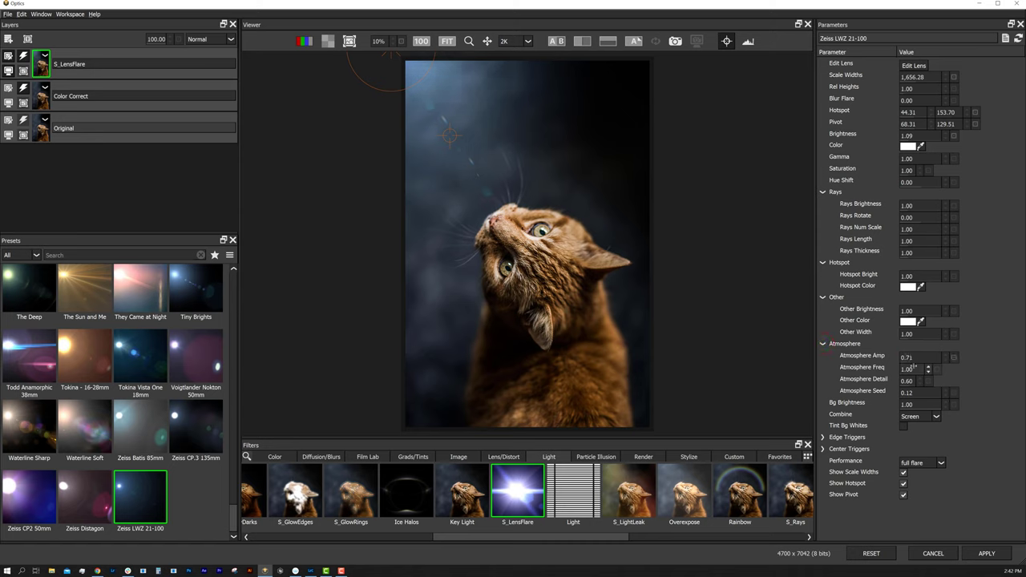
{"action": "left_click_drag", "start_coordinate": [912, 368], "coordinate": [889, 360]}
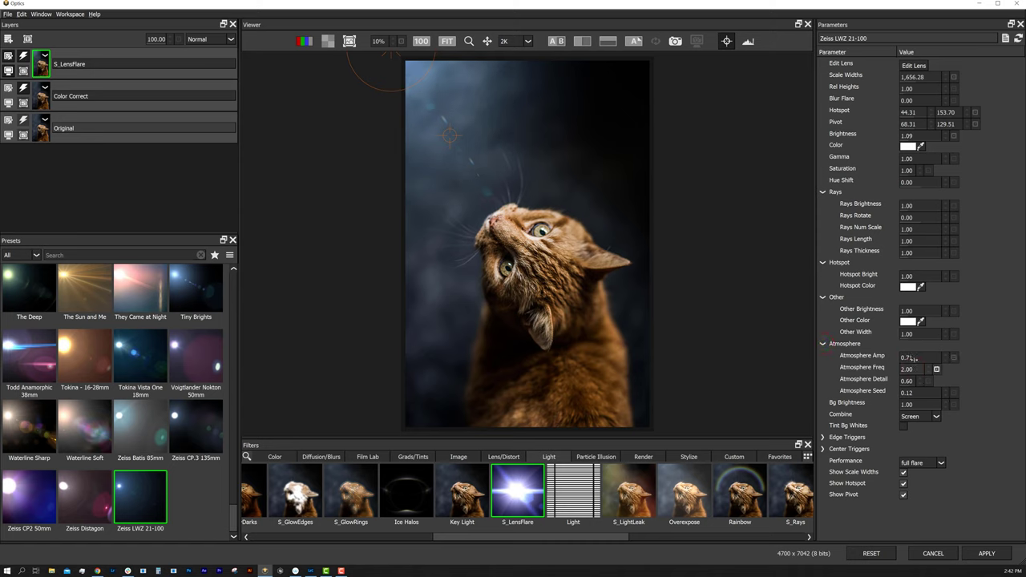
{"action": "left_click", "coordinate": [558, 46]}
{"action": "left_click", "coordinate": [558, 47]}
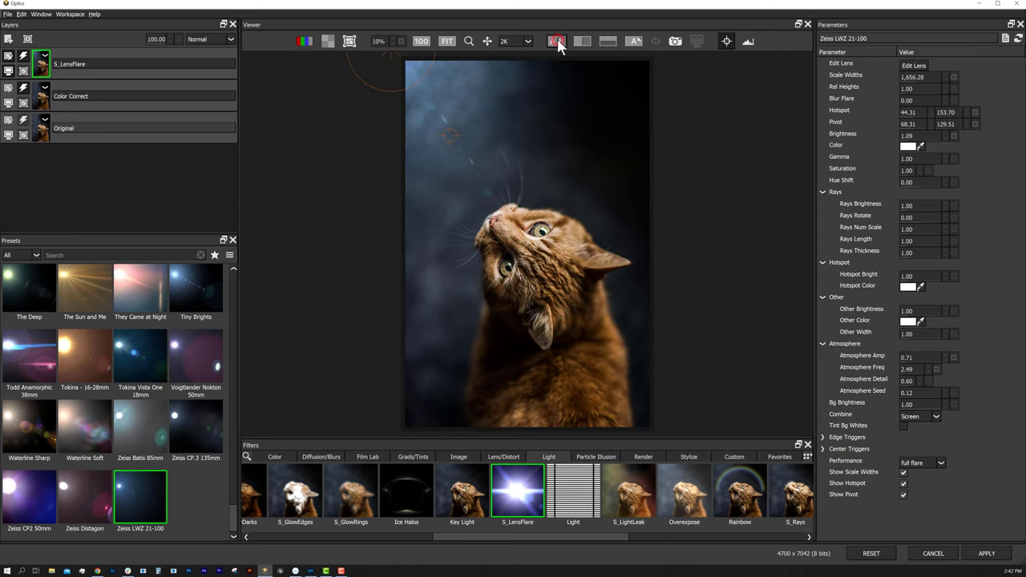
Add a new layer with the Particle Illusion PI Smoke effect using Smoke Column 05.
{"action": "left_click", "coordinate": [9, 39]}
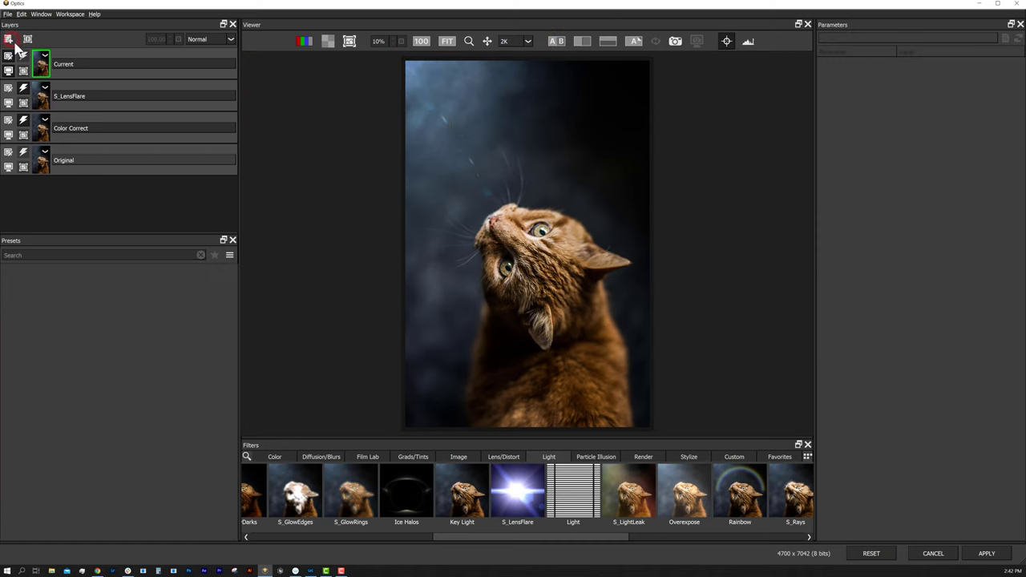
{"action": "mouse_move", "coordinate": [486, 537]}
{"action": "left_mouse_down"}
{"action": "mouse_move", "coordinate": [429, 537]}
{"action": "mouse_move", "coordinate": [450, 537]}
{"action": "left_mouse_up"}
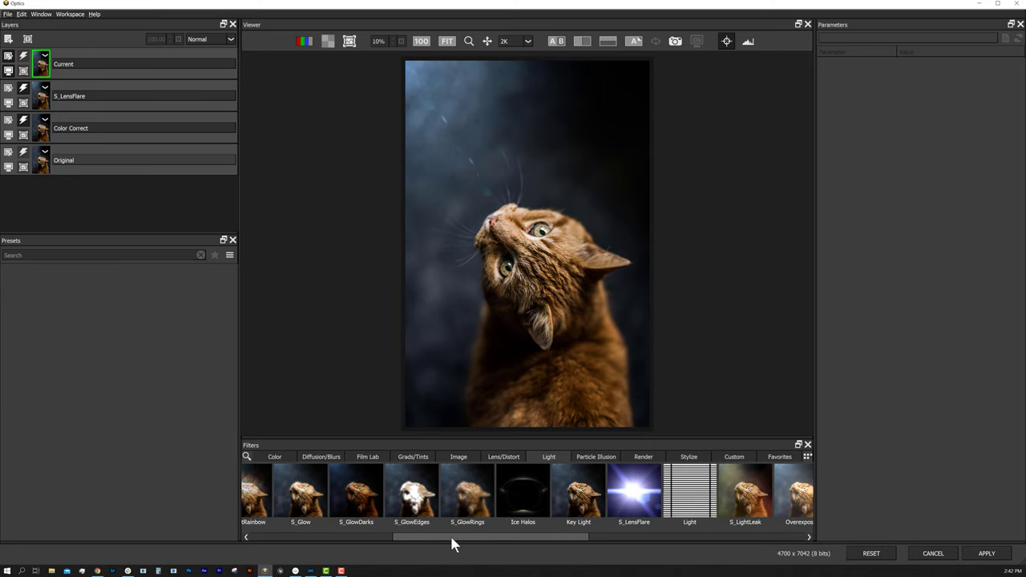
{"action": "left_click", "coordinate": [589, 458]}
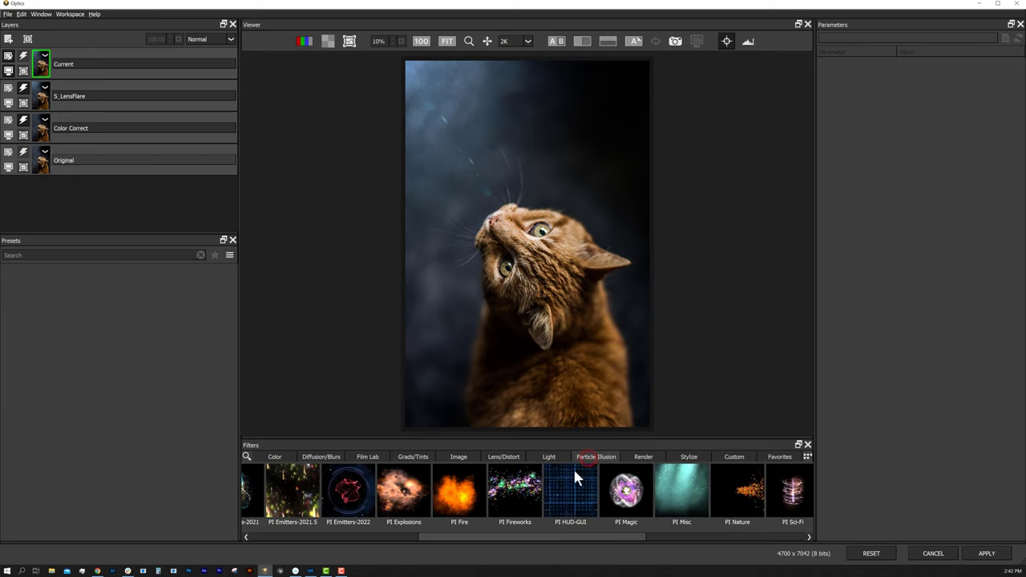
{"action": "left_click_drag", "start_coordinate": [518, 537], "coordinate": [627, 537]}
{"action": "left_click", "coordinate": [578, 491]}
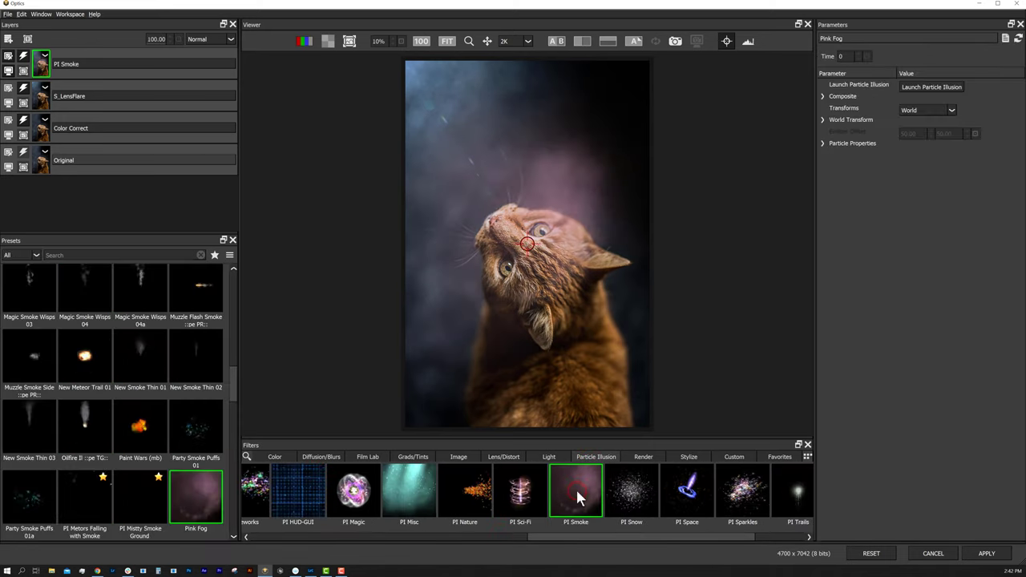
{"action": "left_click_drag", "start_coordinate": [234, 376], "coordinate": [229, 423]}
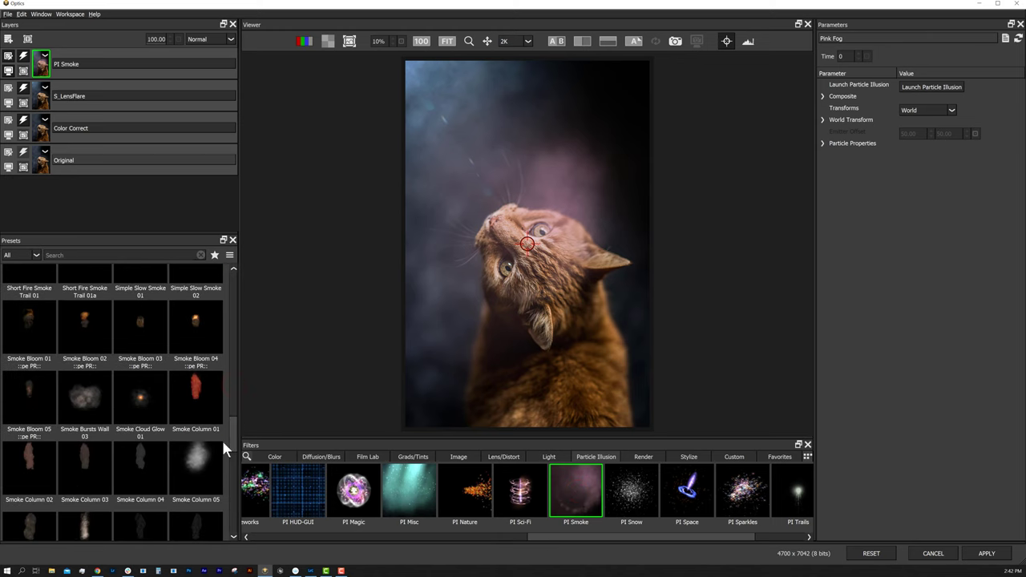
{"action": "left_click", "coordinate": [198, 471]}
Reposition the emitter, try Smoke Fill 01, Sparky Clouds 01, Swirl Mist 02, Super Soot, then PI Complete.
{"action": "left_click_drag", "start_coordinate": [527, 243], "coordinate": [521, 213]}
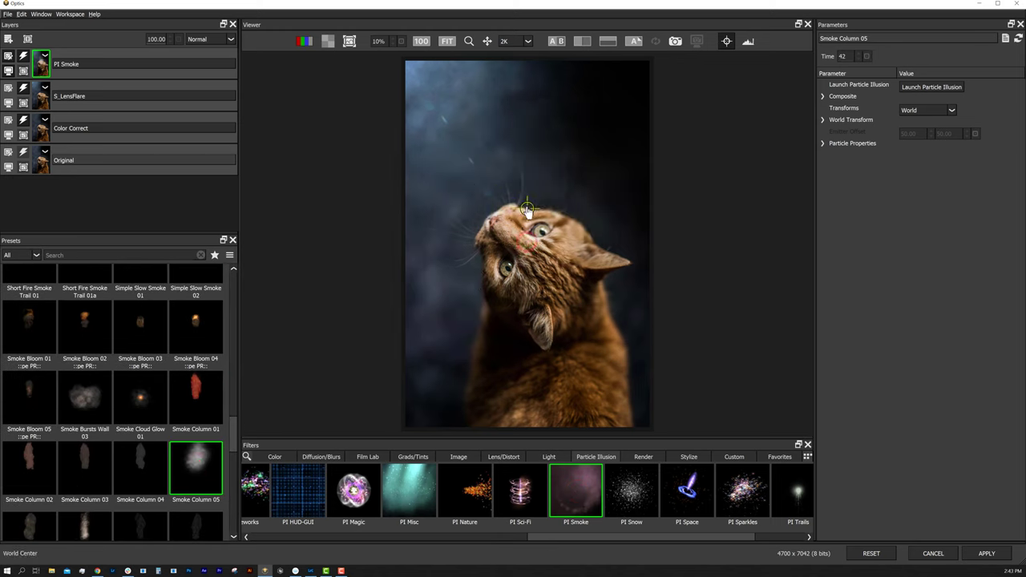
{"action": "left_click", "coordinate": [527, 243]}
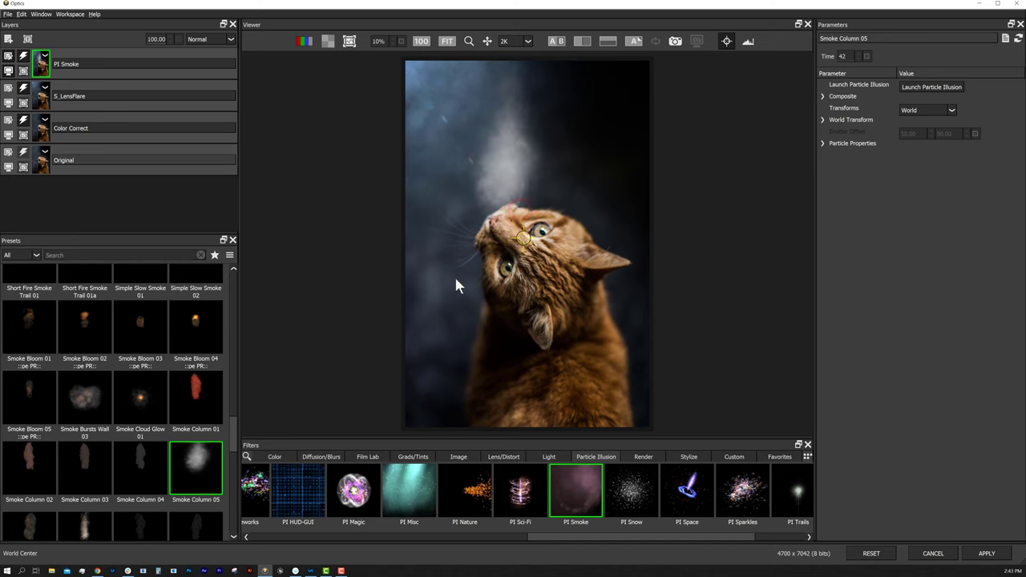
{"action": "scroll", "coordinate": [238, 448], "scroll_direction": "down", "scroll_amount": 3}
{"action": "left_click", "coordinate": [84, 453]}
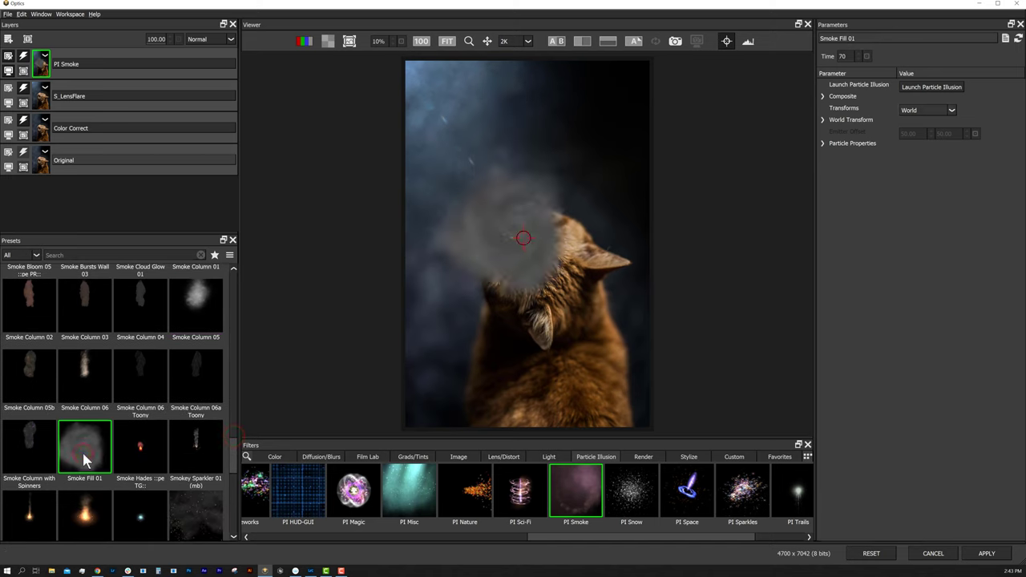
{"action": "left_click", "coordinate": [193, 505]}
{"action": "left_click", "coordinate": [513, 221]}
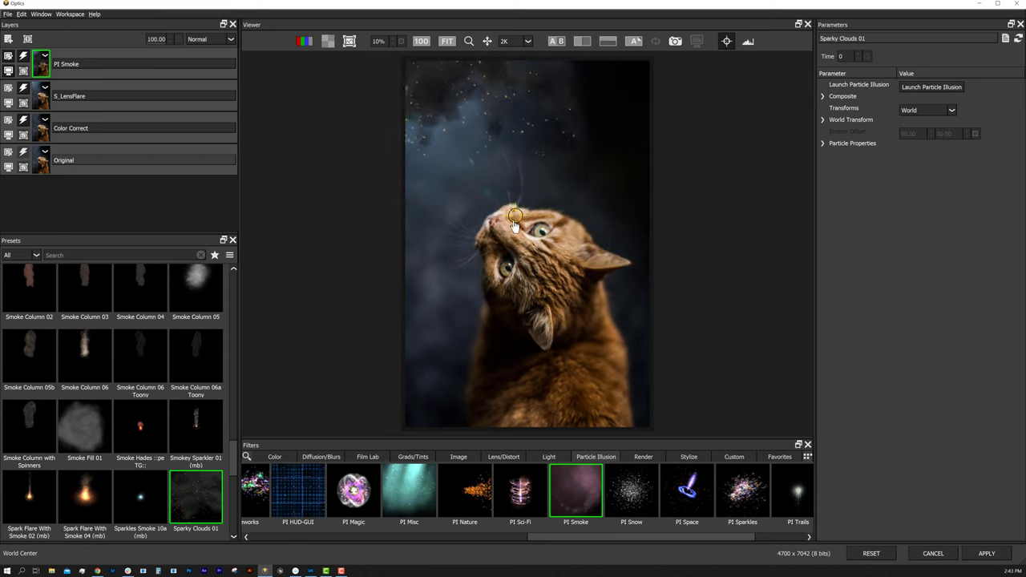
{"action": "scroll", "coordinate": [112, 489], "scroll_direction": "down", "scroll_amount": 5}
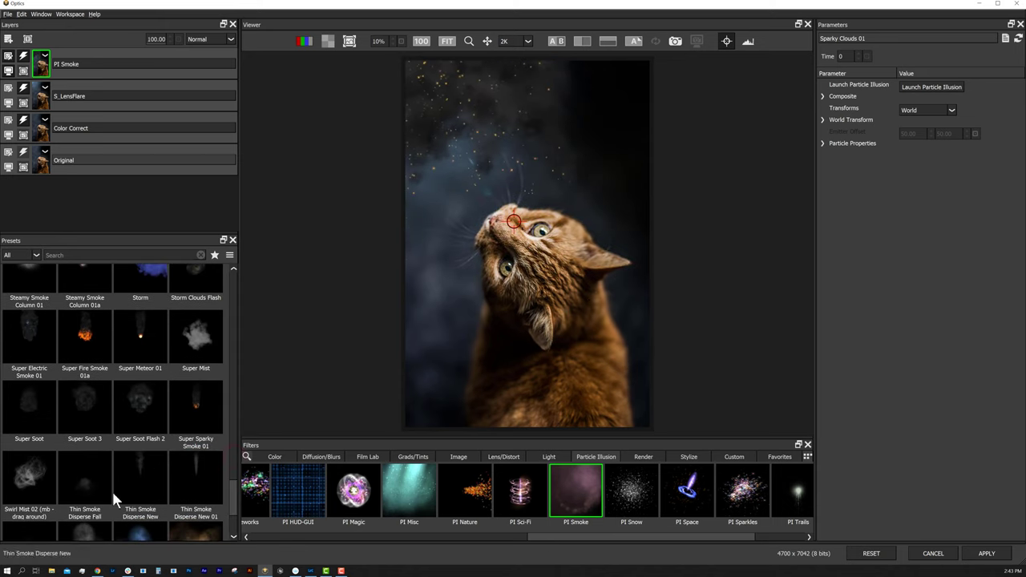
{"action": "left_click", "coordinate": [16, 485]}
{"action": "left_click", "coordinate": [29, 433]}
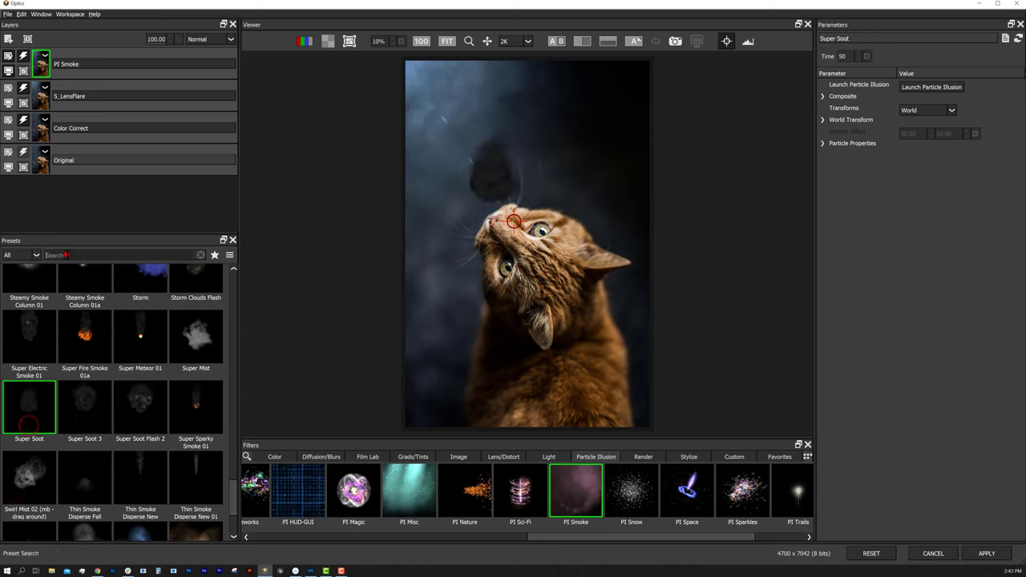
{"action": "left_click", "coordinate": [337, 537]}
Search PI Complete presets for 'seed' and apply Seeds with its source above-left of the cat.
{"action": "scroll", "coordinate": [112, 401], "scroll_direction": "down", "scroll_amount": 10}
{"action": "left_click", "coordinate": [84, 497]}
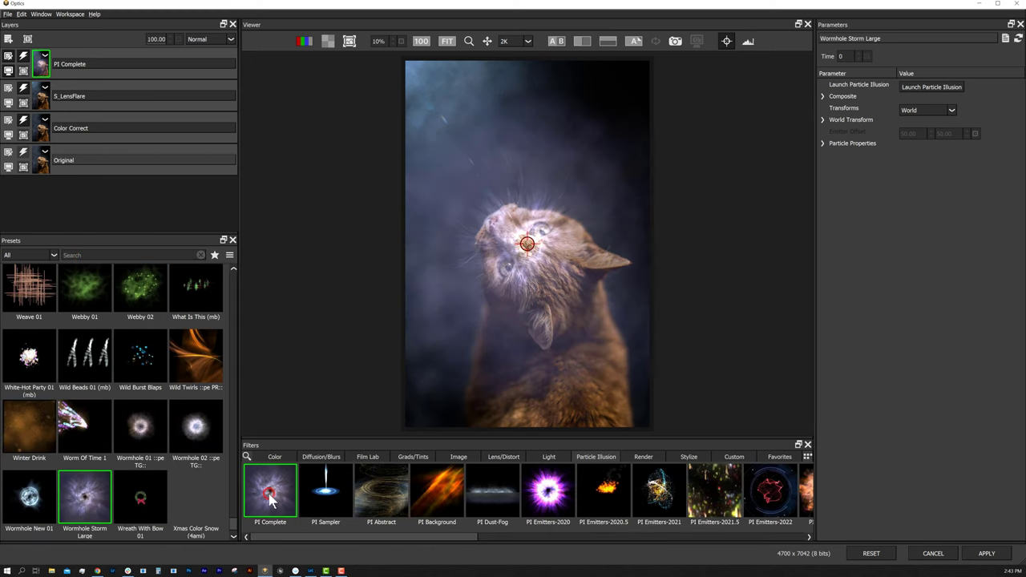
{"action": "type", "text": "seed"}
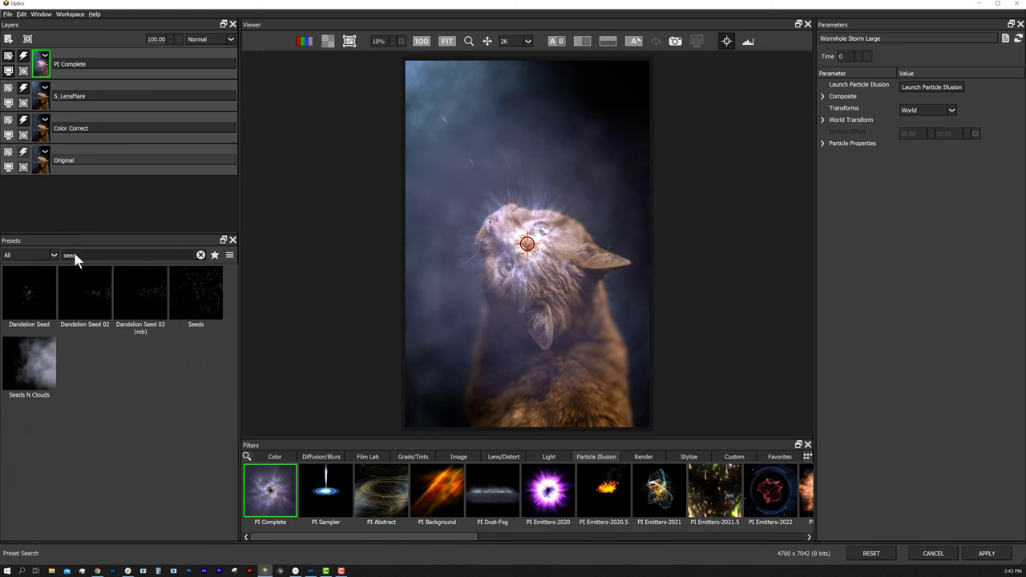
{"action": "left_click", "coordinate": [45, 351]}
{"action": "left_click_drag", "start_coordinate": [527, 243], "coordinate": [477, 191]}
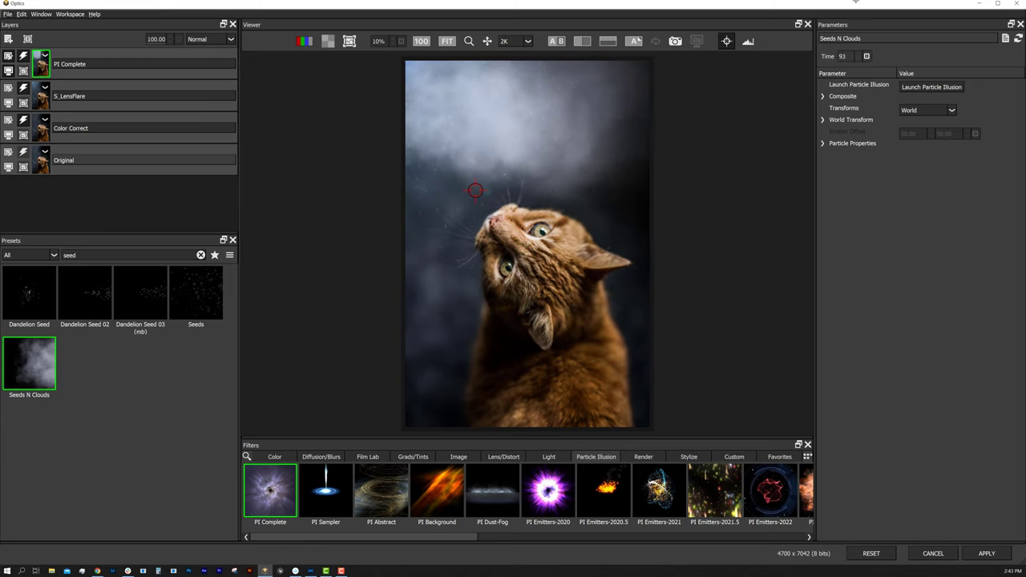
{"action": "left_click", "coordinate": [82, 307]}
{"action": "left_click", "coordinate": [170, 293]}
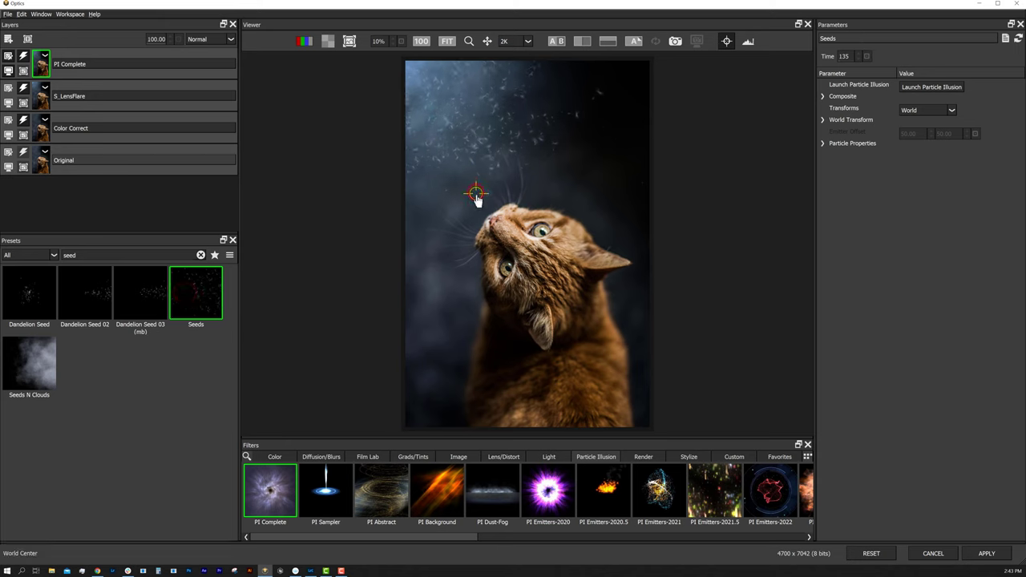
Set Seeds Weight to 0 and Rotate to 16, shift the source up-left, and add a new layer.
{"action": "left_click", "coordinate": [821, 142]}
{"action": "type", "text": "00.00"}
{"action": "key", "text": "Return"}
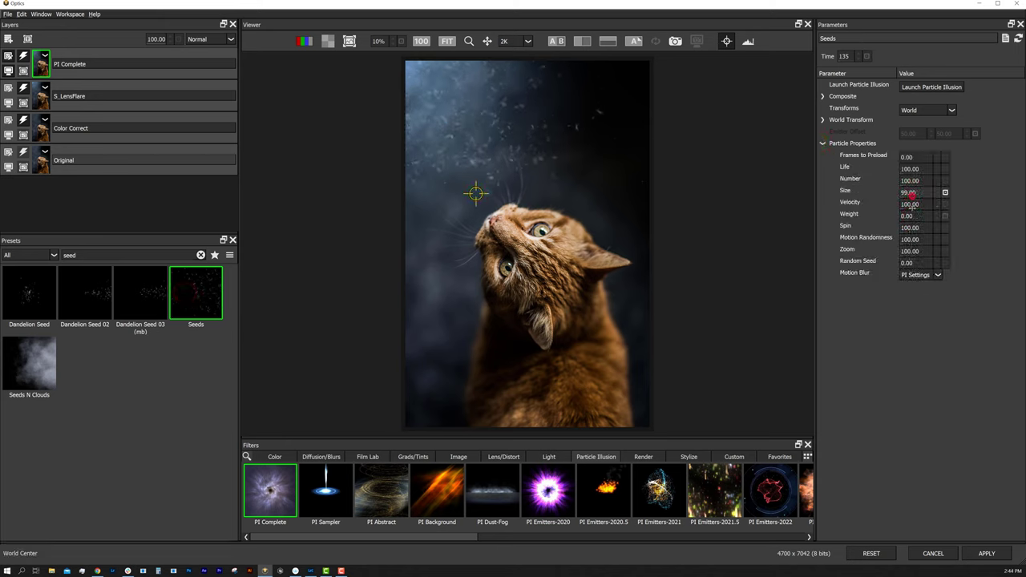
{"action": "left_click", "coordinate": [821, 120]}
{"action": "left_click", "coordinate": [911, 178]}
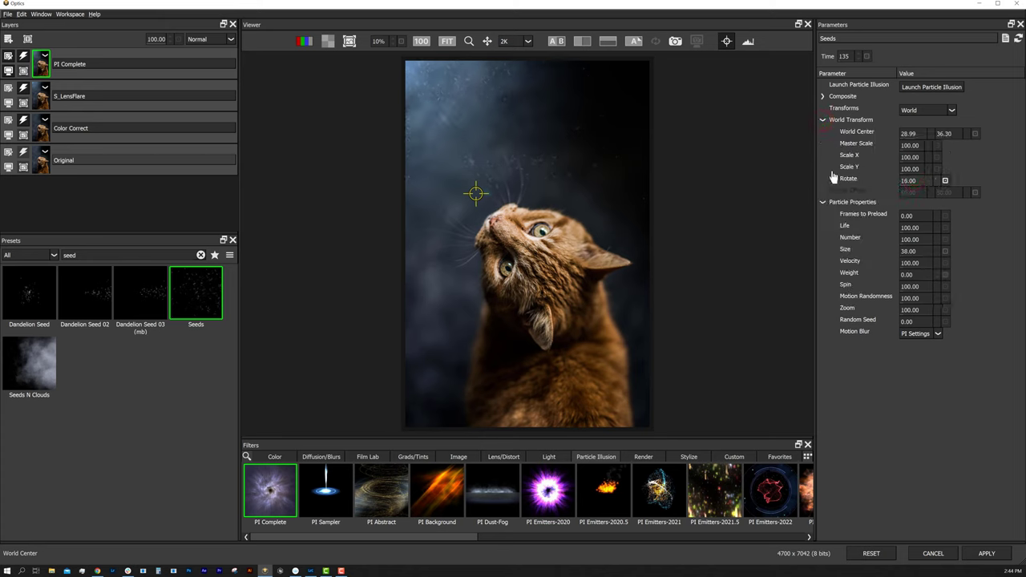
{"action": "mouse_move", "coordinate": [476, 193]}
{"action": "left_mouse_down"}
{"action": "mouse_move", "coordinate": [470, 172]}
{"action": "mouse_move", "coordinate": [465, 188]}
{"action": "left_mouse_up"}
{"action": "left_click", "coordinate": [557, 41]}
{"action": "left_click", "coordinate": [557, 44]}
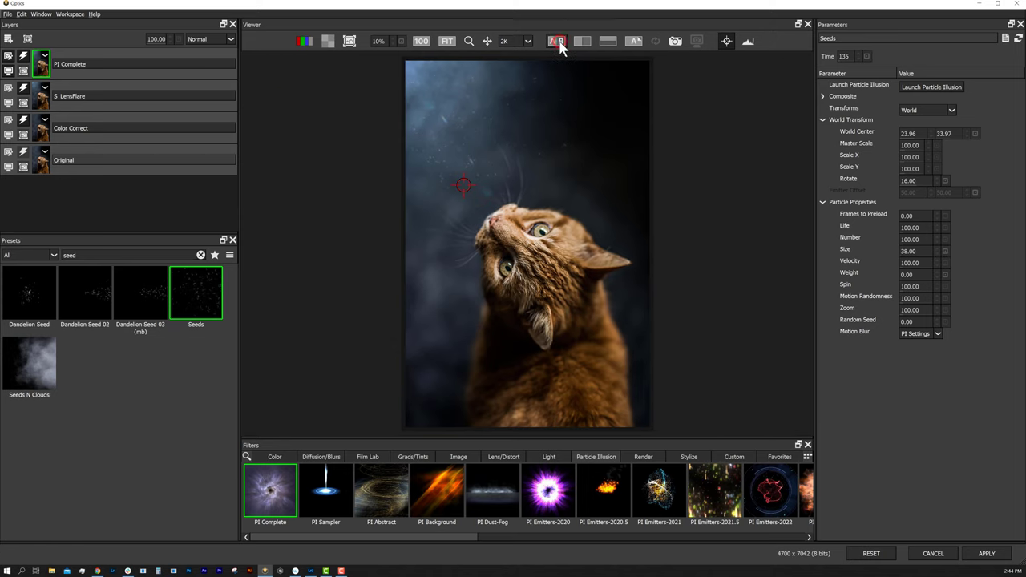
{"action": "left_click", "coordinate": [8, 39]}
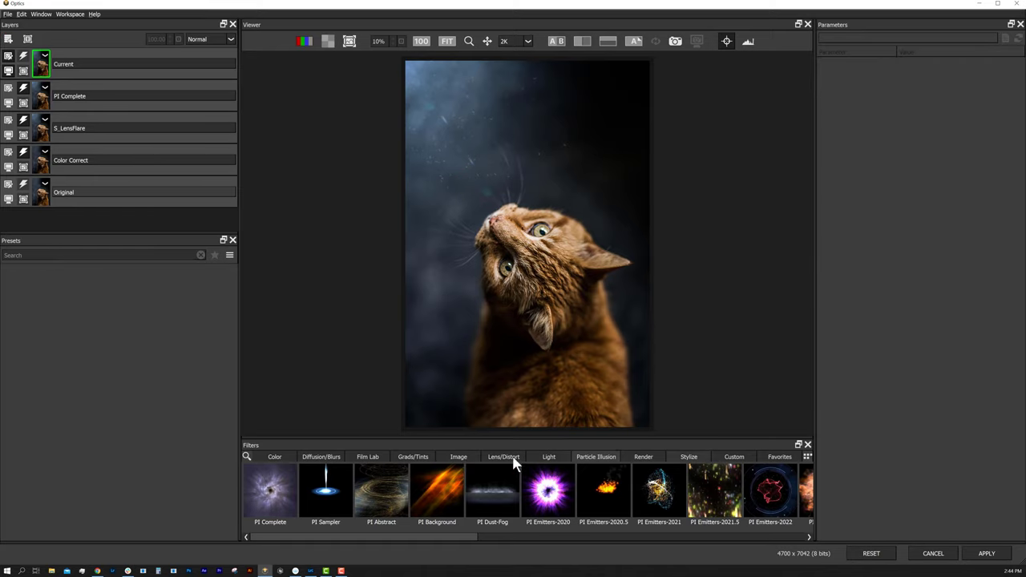
Apply S_GlowDarks, comparing Dark Dream, Dark Bloom and Film Glow before choosing Beauty Pass.
{"action": "left_click", "coordinate": [548, 456]}
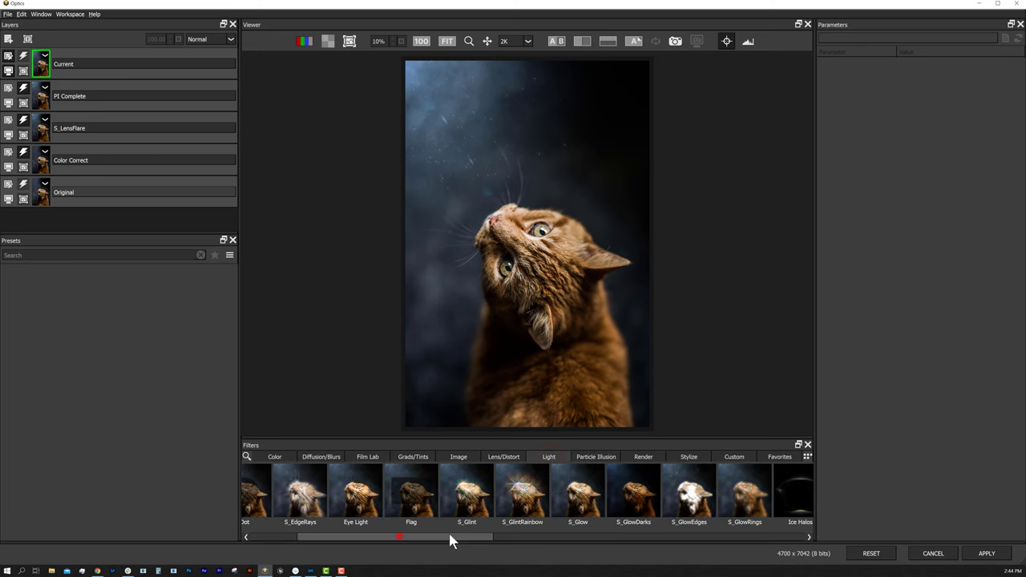
{"action": "left_click_drag", "start_coordinate": [449, 536], "coordinate": [508, 533]}
{"action": "left_click", "coordinate": [473, 490]}
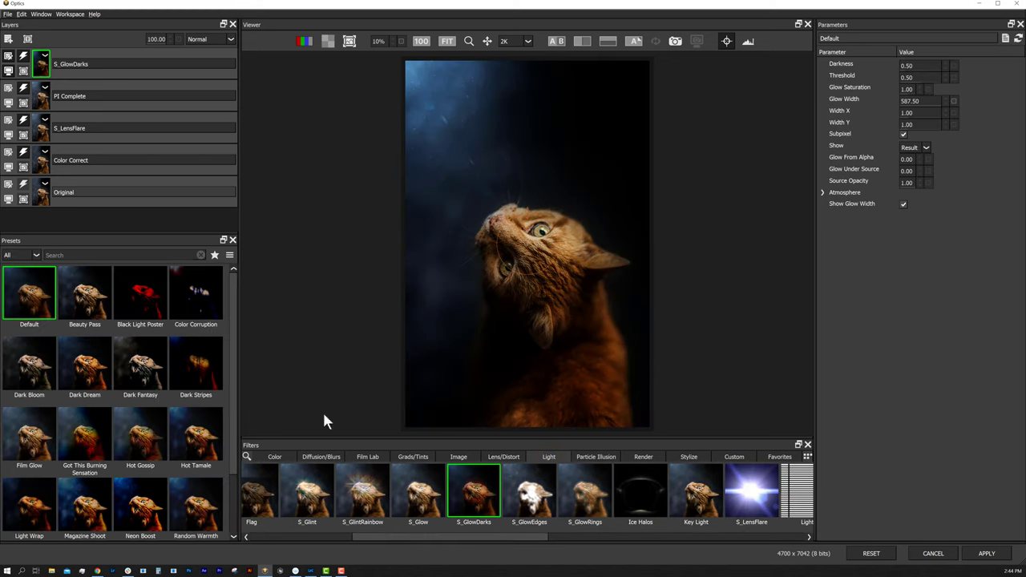
{"action": "left_click", "coordinate": [90, 300]}
{"action": "left_click", "coordinate": [83, 371]}
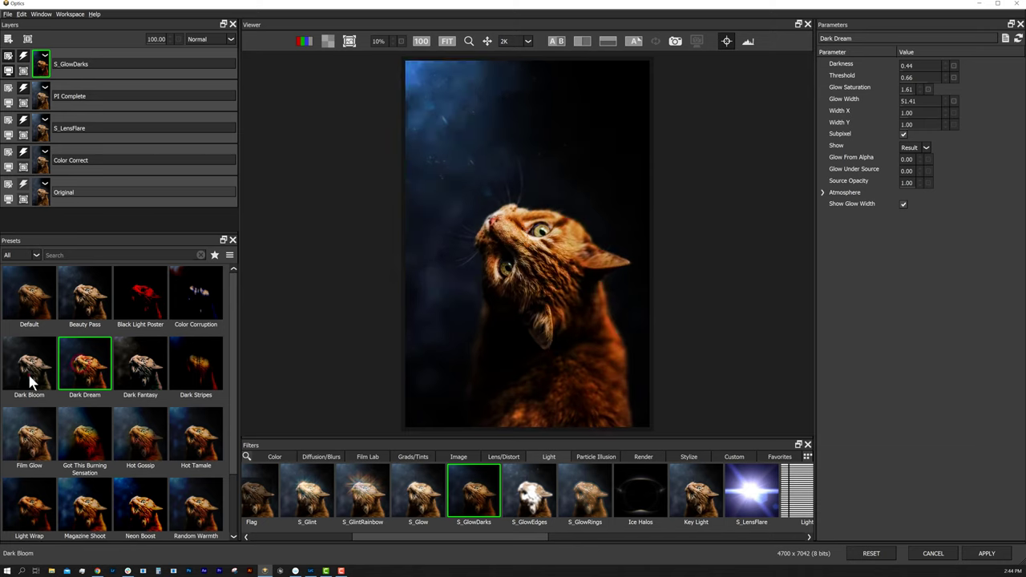
{"action": "left_click", "coordinate": [30, 381]}
{"action": "left_click", "coordinate": [38, 445]}
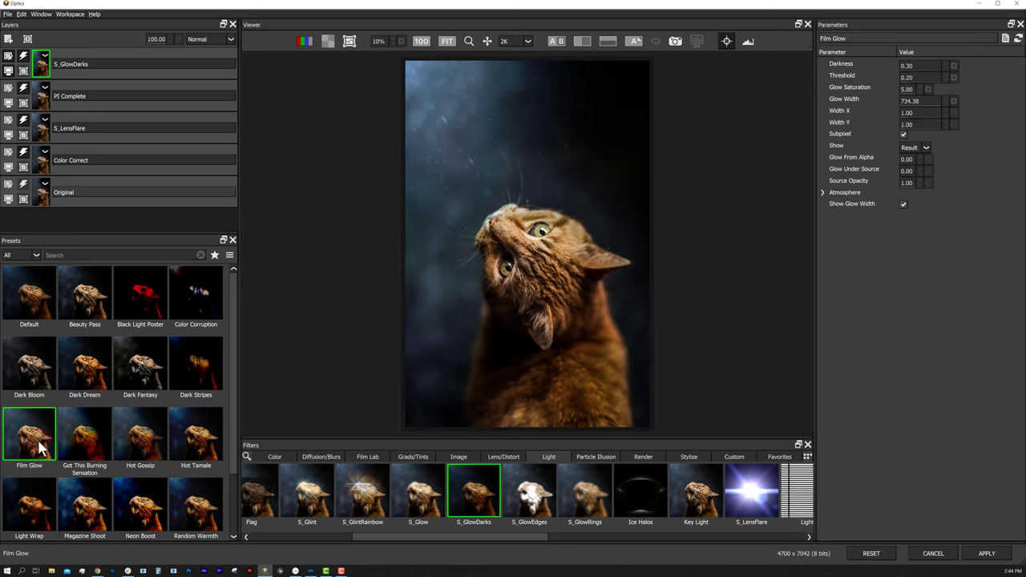
{"action": "left_click", "coordinate": [83, 299]}
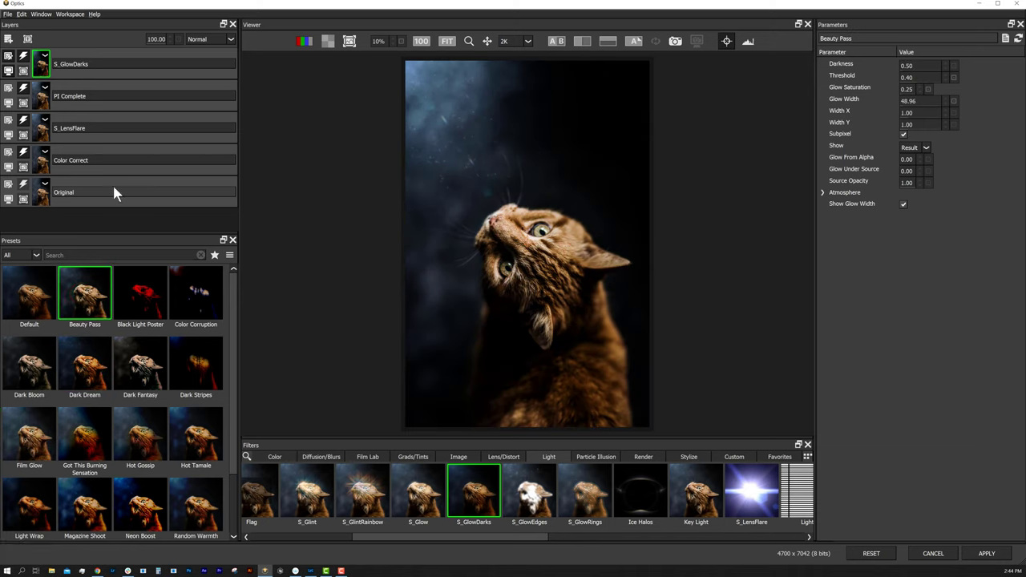
Lower the glow layer opacity to 46, check A/B, and add a new empty layer.
{"action": "left_click_drag", "start_coordinate": [159, 39], "coordinate": [160, 50]}
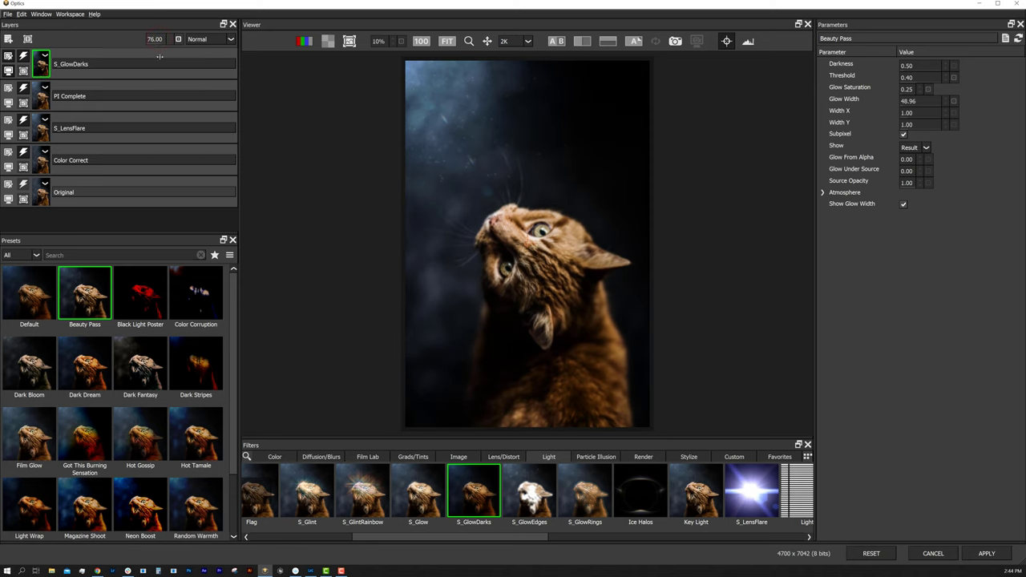
{"action": "left_click", "coordinate": [557, 42]}
{"action": "left_click", "coordinate": [556, 41]}
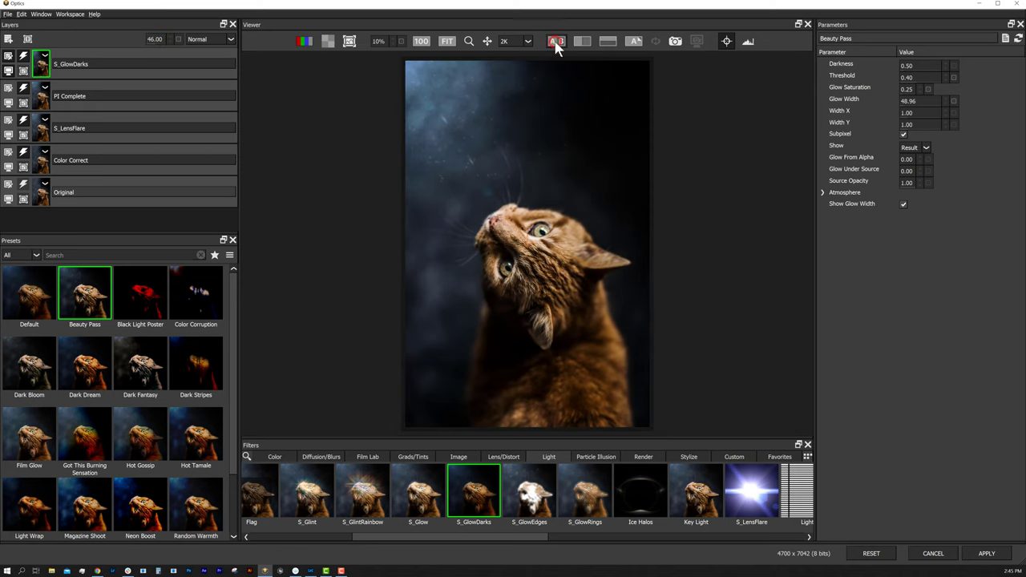
{"action": "left_click", "coordinate": [8, 40]}
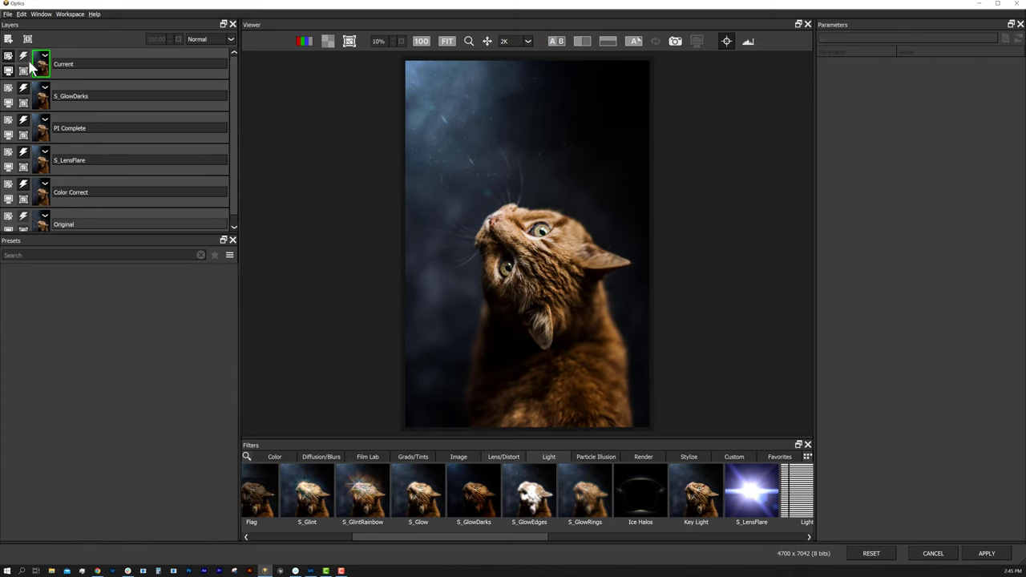
Apply Film Stocks and preview Cross Processing and Motion Picture Films presets.
{"action": "left_click", "coordinate": [368, 457]}
{"action": "left_click", "coordinate": [473, 496]}
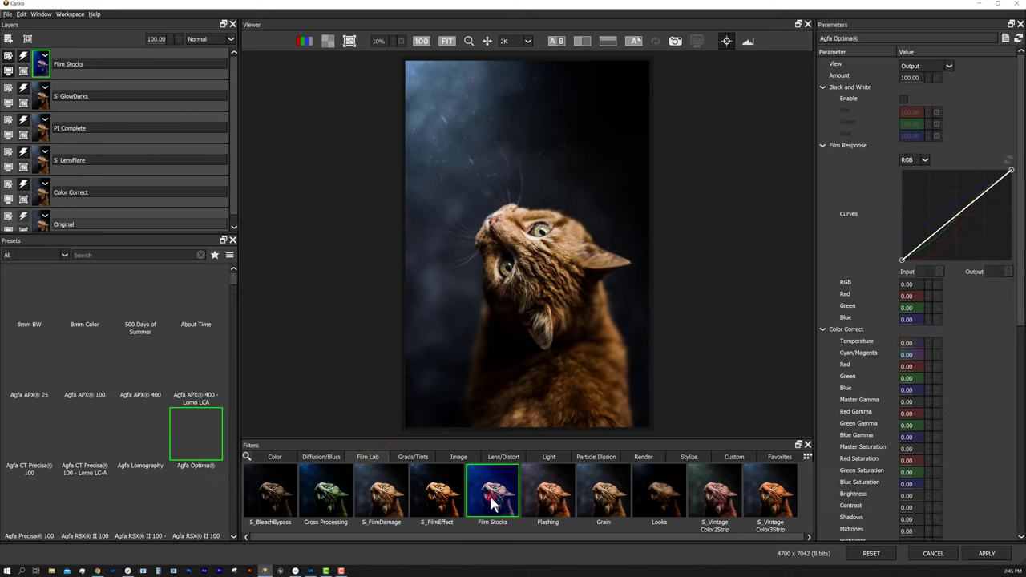
{"action": "left_click", "coordinate": [64, 255]}
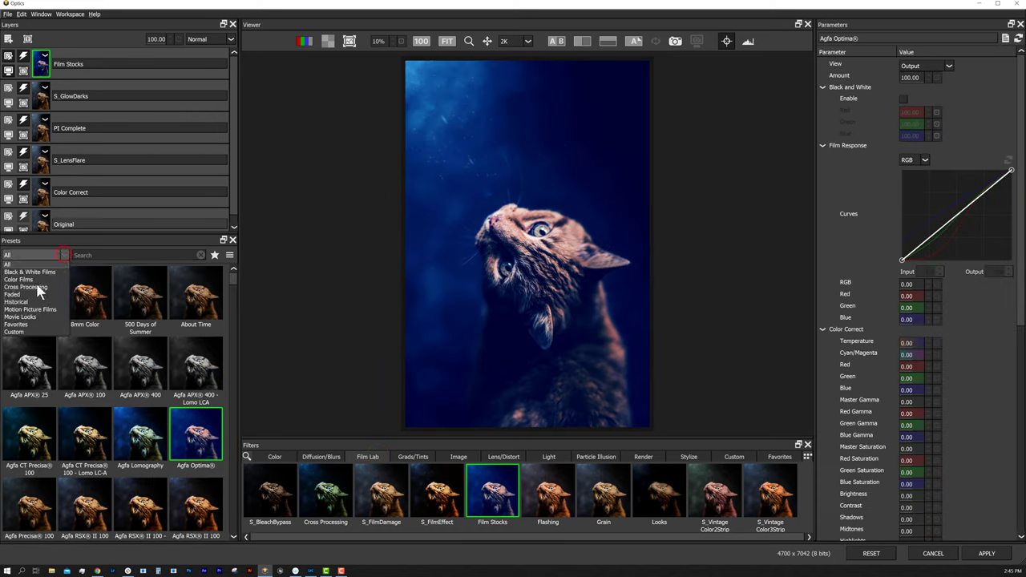
{"action": "left_click", "coordinate": [37, 286]}
{"action": "left_click", "coordinate": [141, 295]}
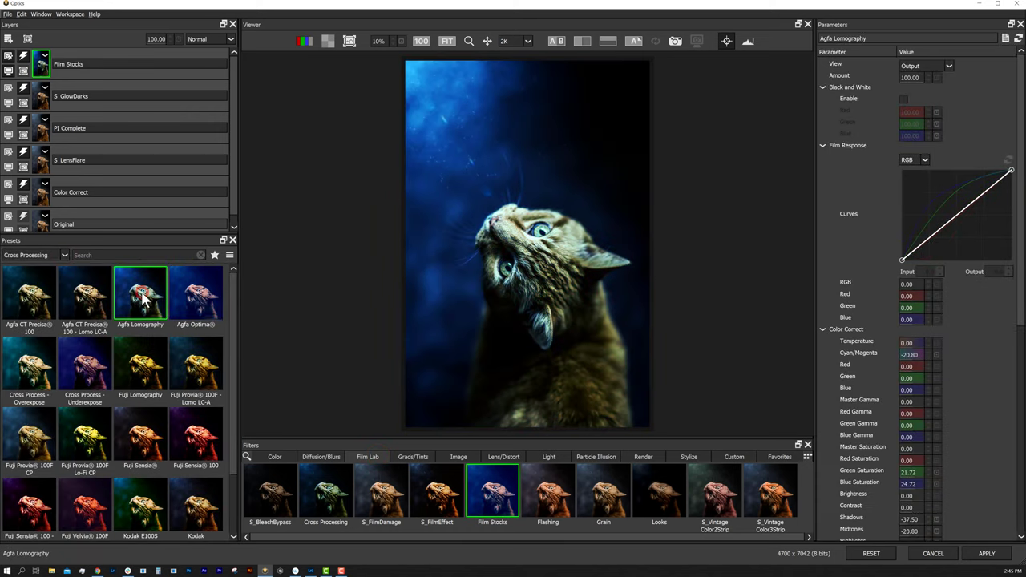
{"action": "left_click", "coordinate": [90, 303]}
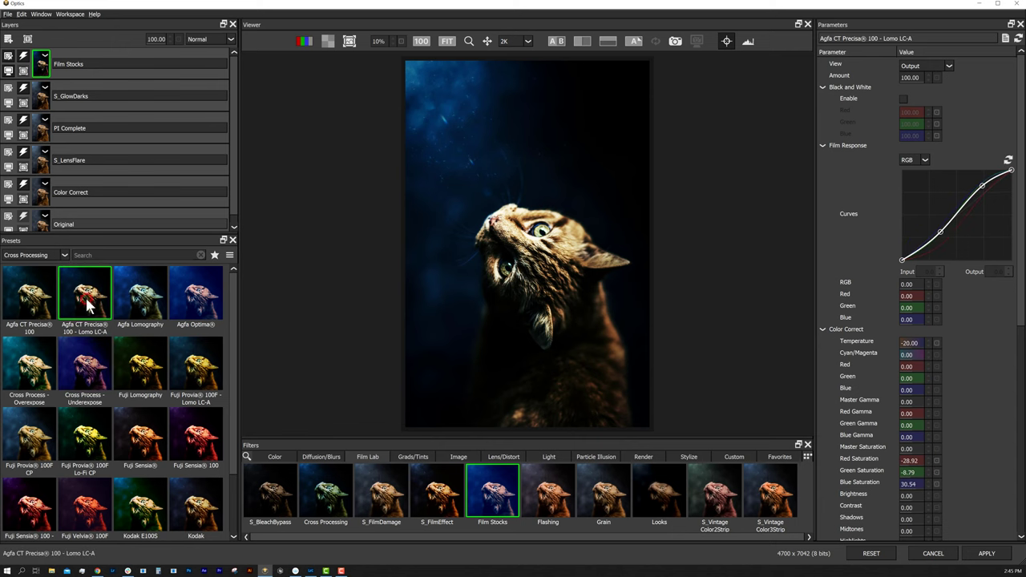
{"action": "scroll", "coordinate": [233, 355], "scroll_direction": "down", "scroll_amount": 1}
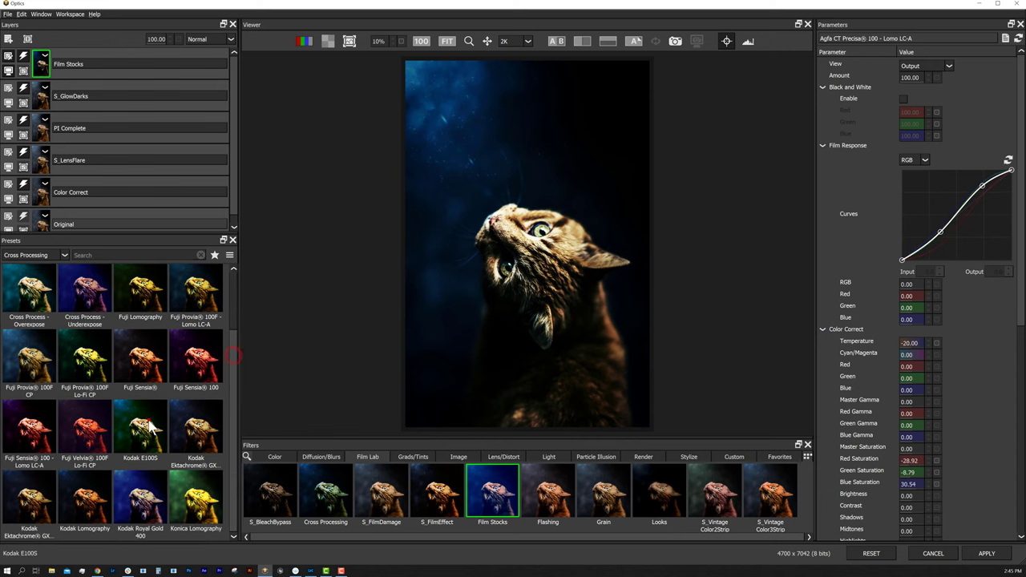
{"action": "left_click", "coordinate": [149, 427]}
{"action": "left_click", "coordinate": [64, 255]}
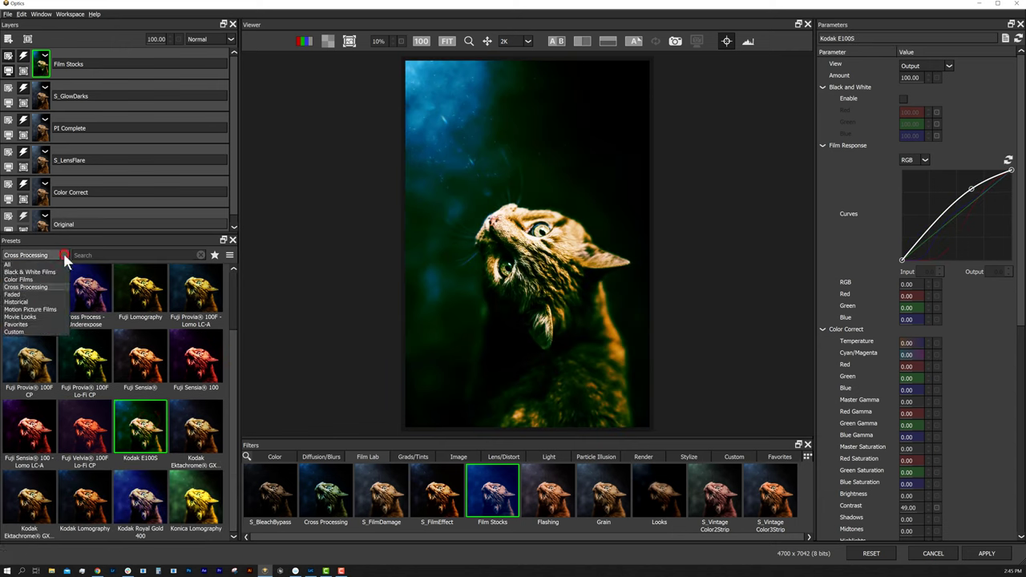
{"action": "left_click", "coordinate": [25, 310]}
{"action": "left_click", "coordinate": [201, 303]}
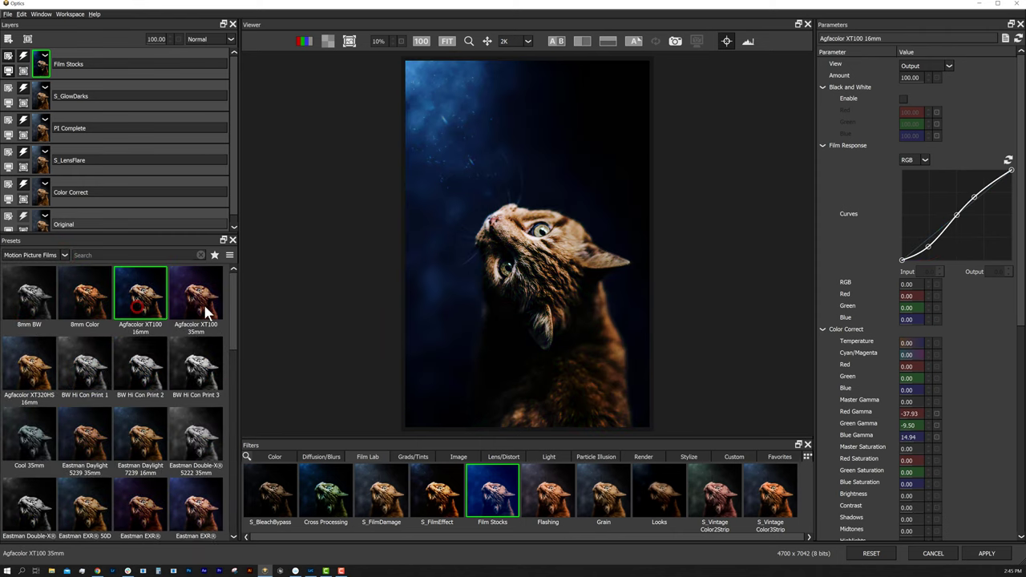
{"action": "left_click", "coordinate": [158, 346]}
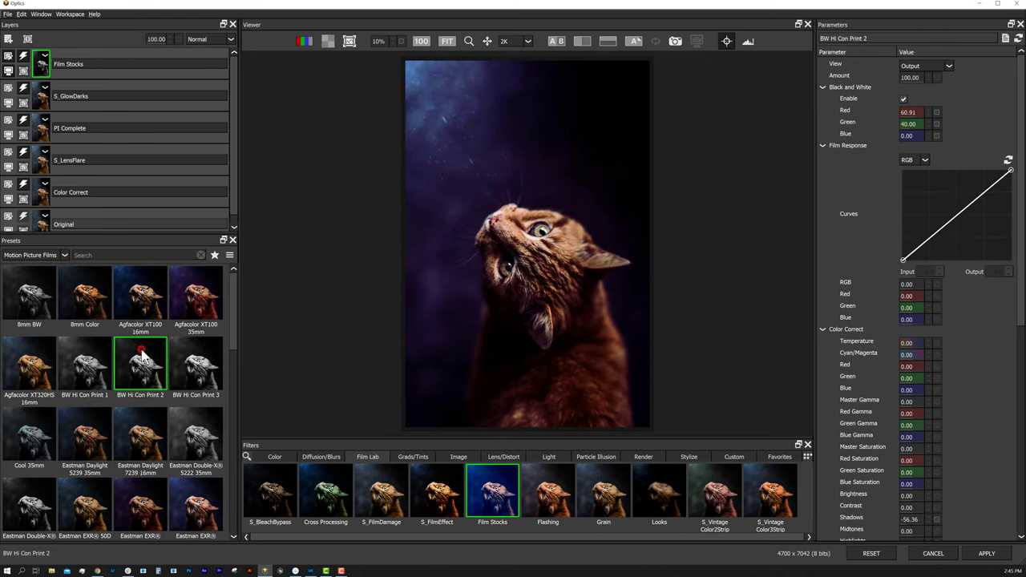
Switch to the Cross Processing filter with the Cross Processing 2 preset at 22 opacity.
{"action": "left_click", "coordinate": [315, 502]}
{"action": "left_click", "coordinate": [144, 312]}
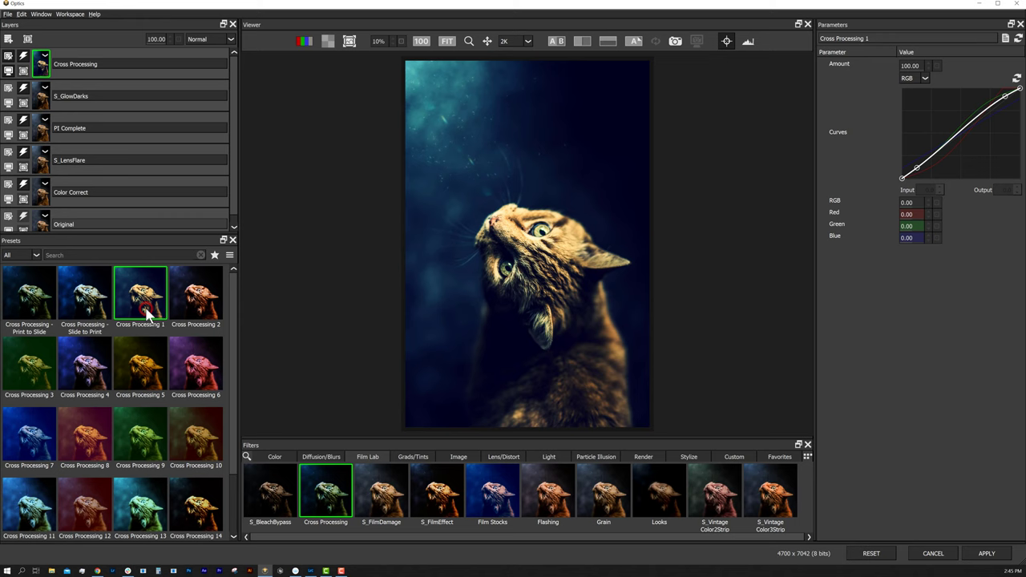
{"action": "left_click", "coordinate": [191, 353]}
{"action": "left_click", "coordinate": [189, 309]}
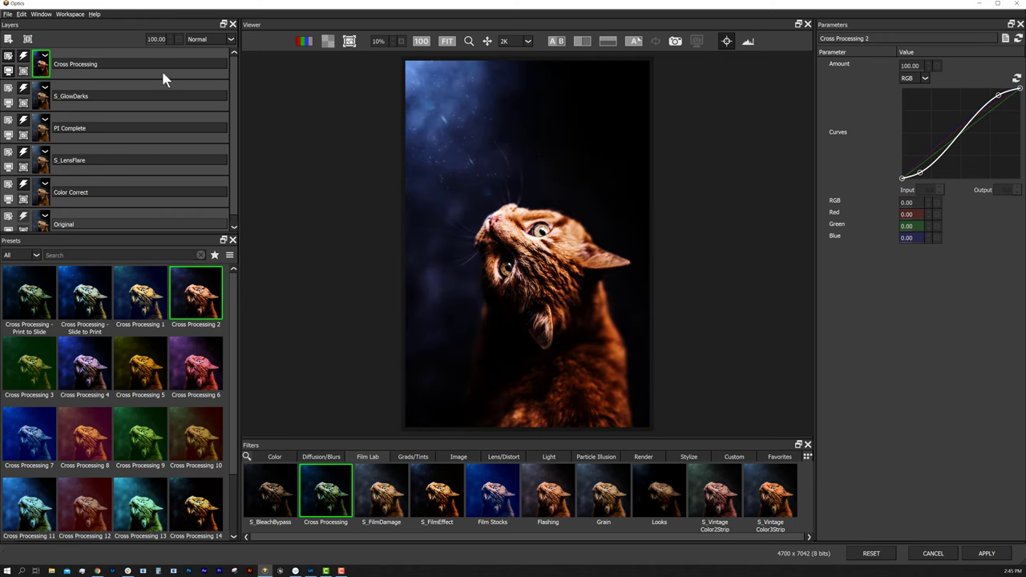
{"action": "mouse_move", "coordinate": [157, 41]}
{"action": "left_mouse_down"}
{"action": "mouse_move", "coordinate": [169, 48]}
{"action": "mouse_move", "coordinate": [164, 34]}
{"action": "mouse_move", "coordinate": [160, 46]}
{"action": "left_mouse_up"}
{"action": "type", "text": "22"}
{"action": "left_click", "coordinate": [556, 41]}
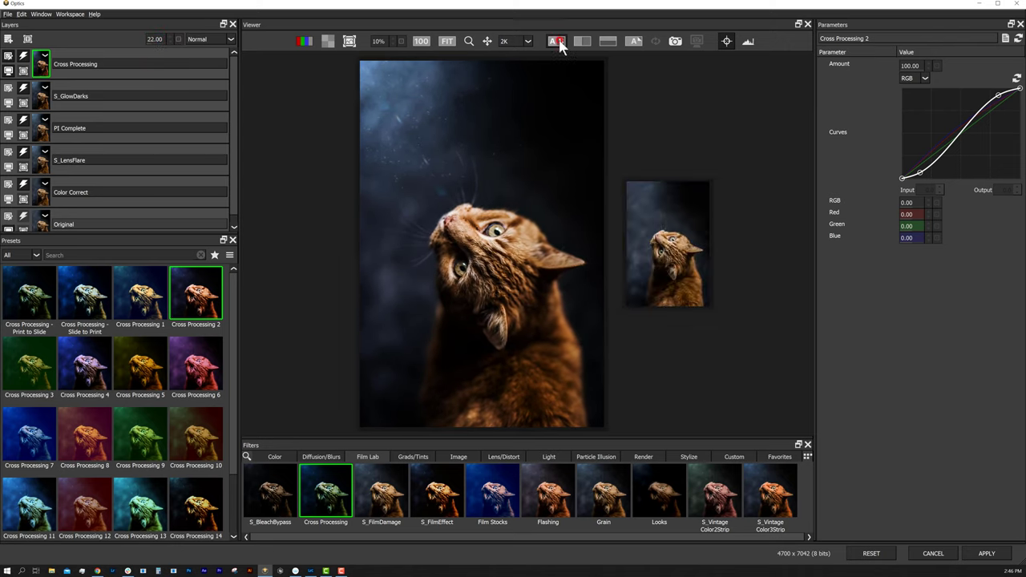
{"action": "left_click", "coordinate": [556, 41]}
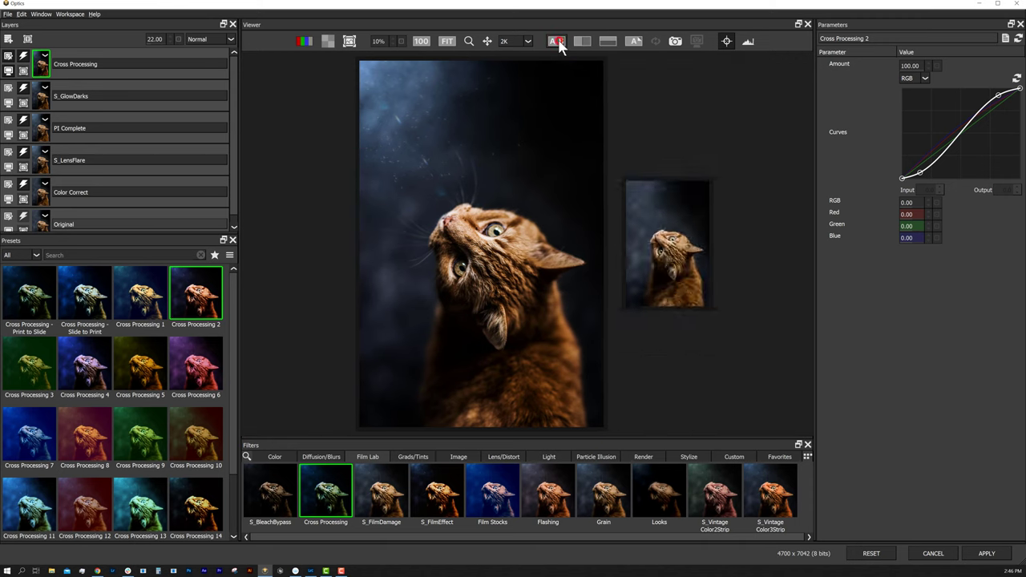
Enlarge the S_LensFlare scale and set Rays Length to 1.58, then add a new top layer.
{"action": "left_click", "coordinate": [9, 155]}
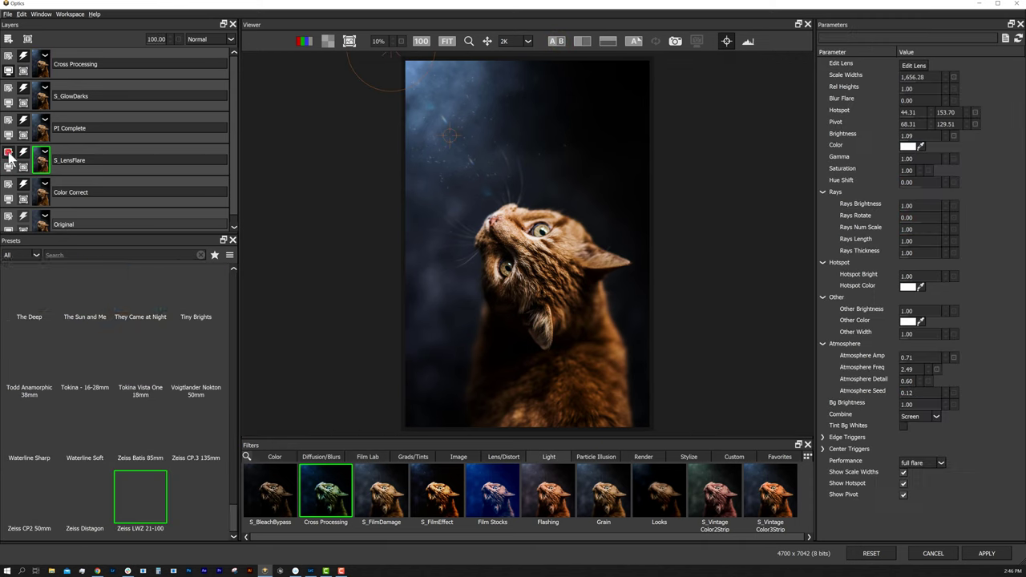
{"action": "left_click_drag", "start_coordinate": [391, 95], "coordinate": [391, 99]}
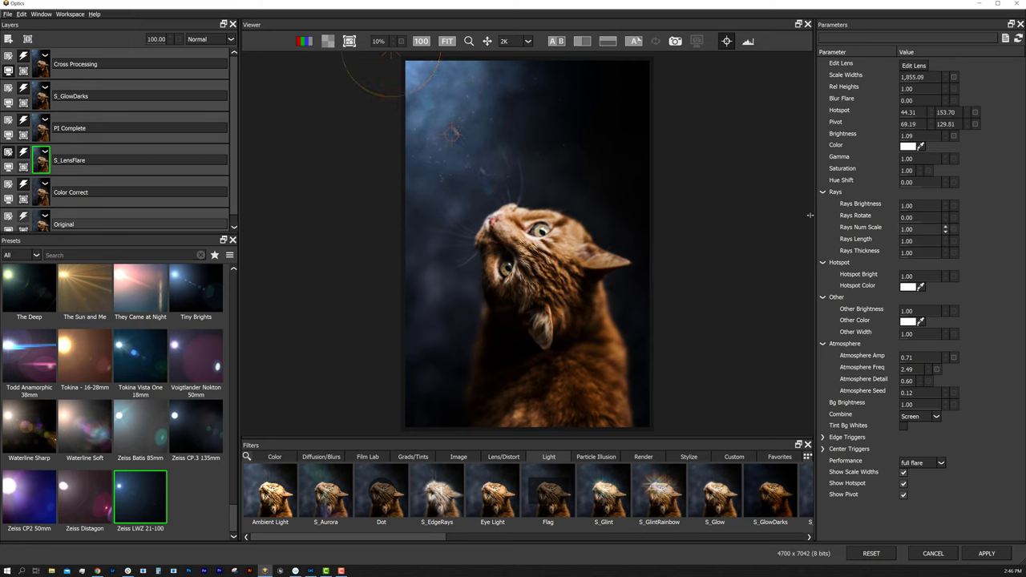
{"action": "left_click_drag", "start_coordinate": [911, 240], "coordinate": [914, 239]}
{"action": "left_click", "coordinate": [40, 70]}
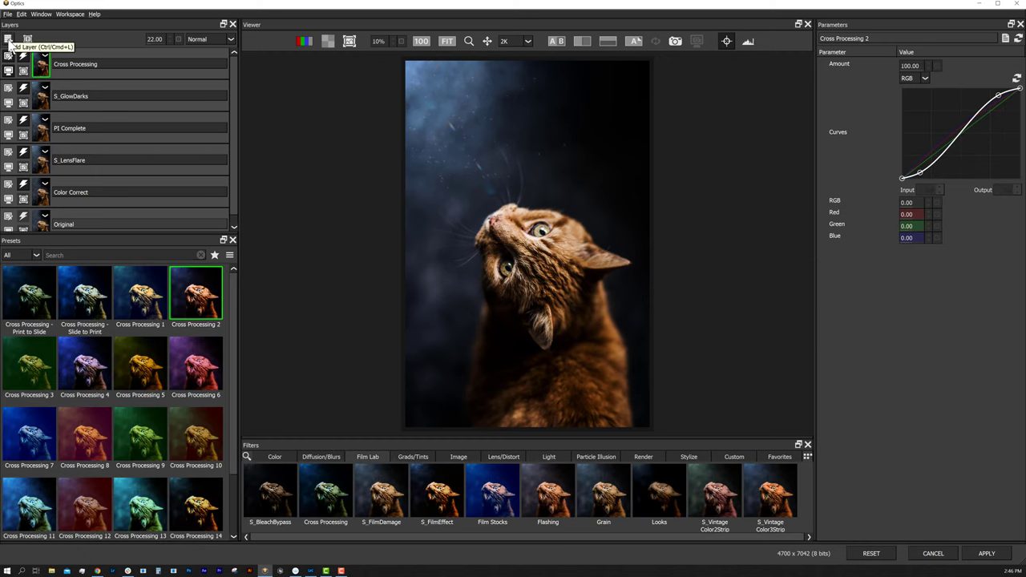
{"action": "left_click", "coordinate": [8, 39]}
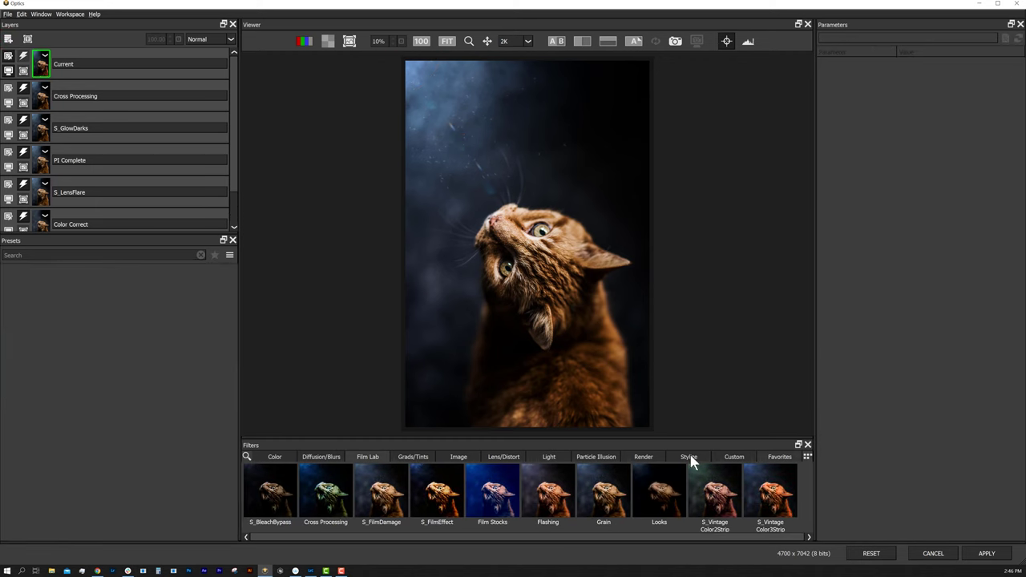
Apply S_WarpChroma with the favourited Chromatic Aberration - Subtle preset, then add a new layer.
{"action": "left_click", "coordinate": [247, 457]}
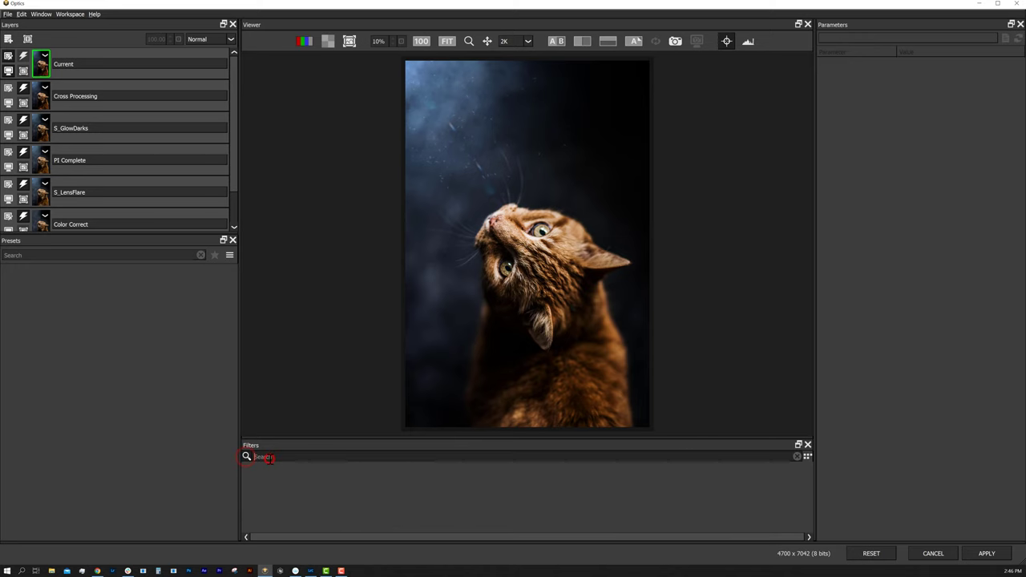
{"action": "type", "text": "chro"}
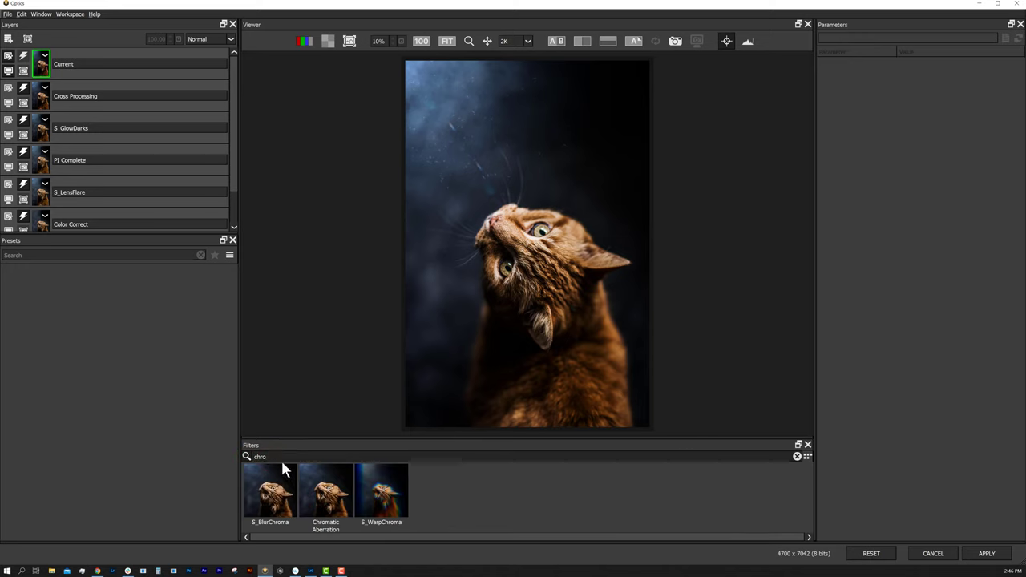
{"action": "left_click", "coordinate": [382, 491]}
{"action": "left_click", "coordinate": [78, 313]}
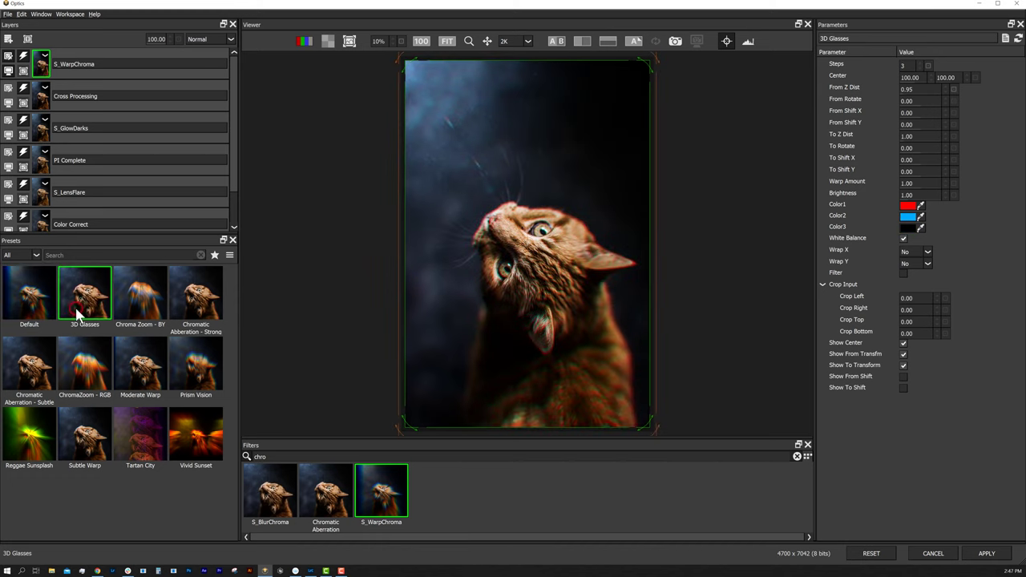
{"action": "left_click", "coordinate": [32, 378]}
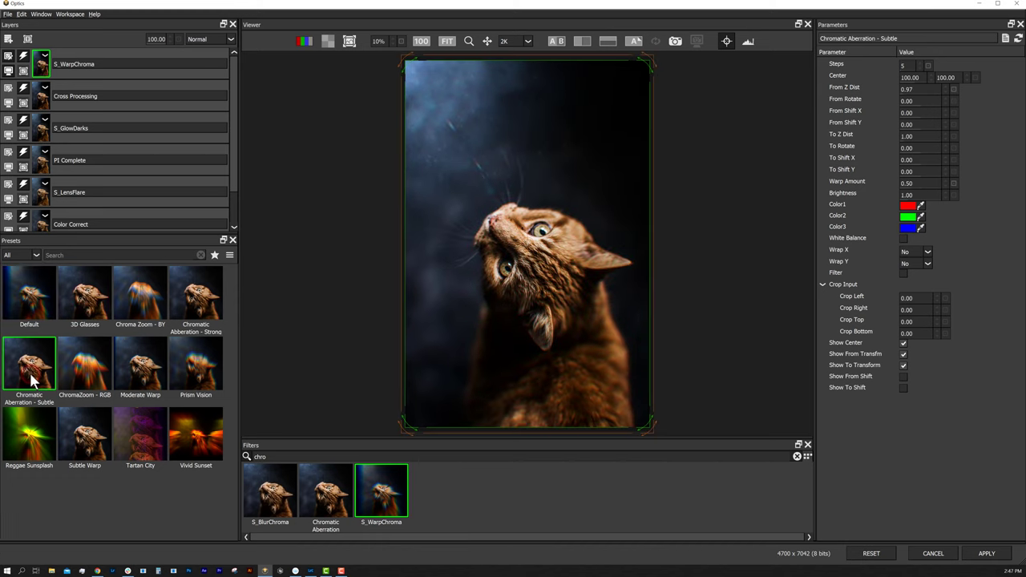
{"action": "left_click", "coordinate": [214, 255]}
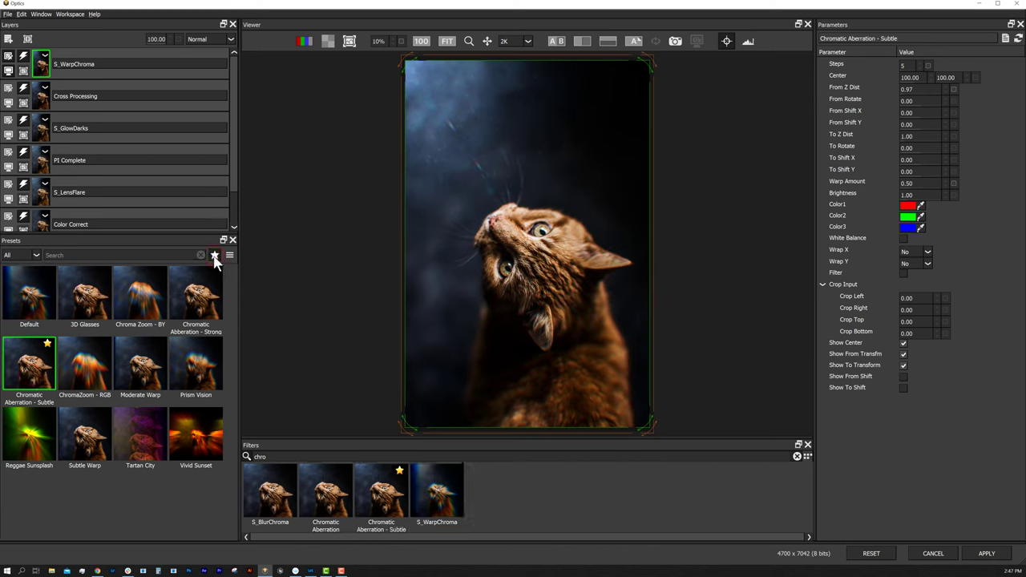
{"action": "left_click", "coordinate": [553, 41]}
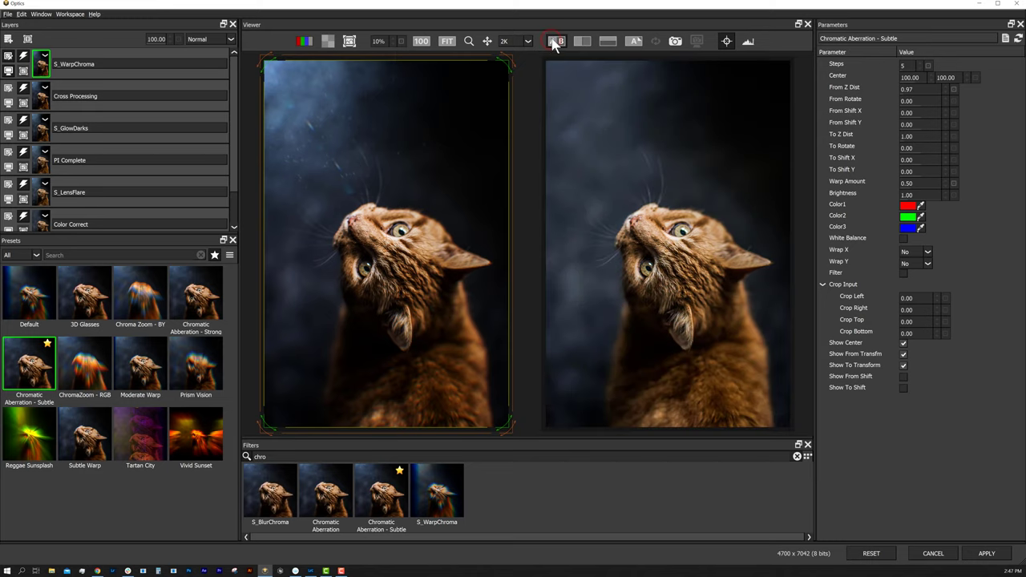
{"action": "left_click", "coordinate": [553, 42]}
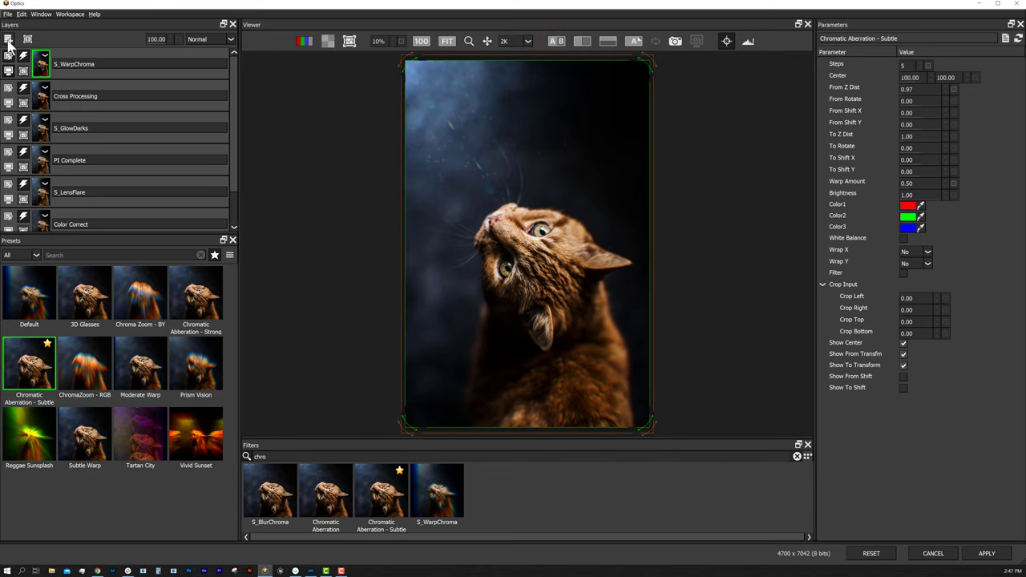
{"action": "left_click", "coordinate": [8, 39]}
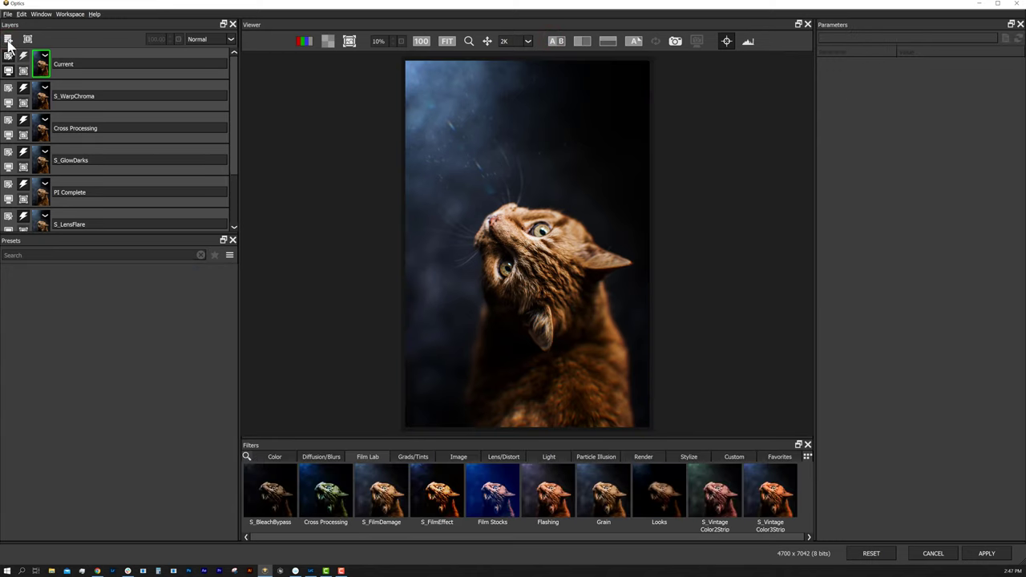
Apply a Tint layer with the green Painterly 140 preset and add a black mask.
{"action": "left_click", "coordinate": [414, 457]}
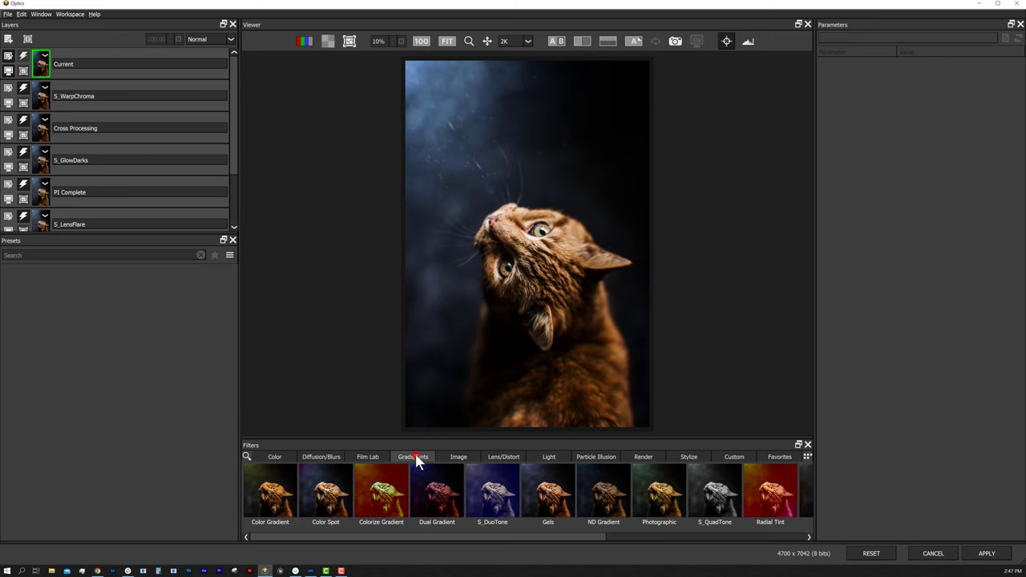
{"action": "mouse_move", "coordinate": [543, 537]}
{"action": "left_mouse_down"}
{"action": "mouse_move", "coordinate": [585, 538]}
{"action": "mouse_move", "coordinate": [420, 536]}
{"action": "mouse_move", "coordinate": [647, 537]}
{"action": "left_mouse_up"}
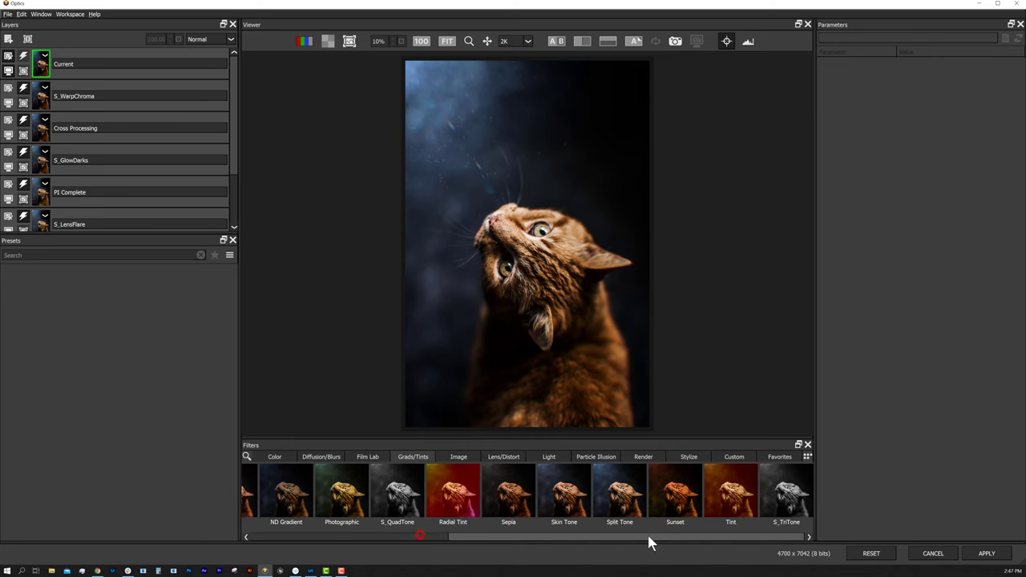
{"action": "left_click", "coordinate": [730, 491]}
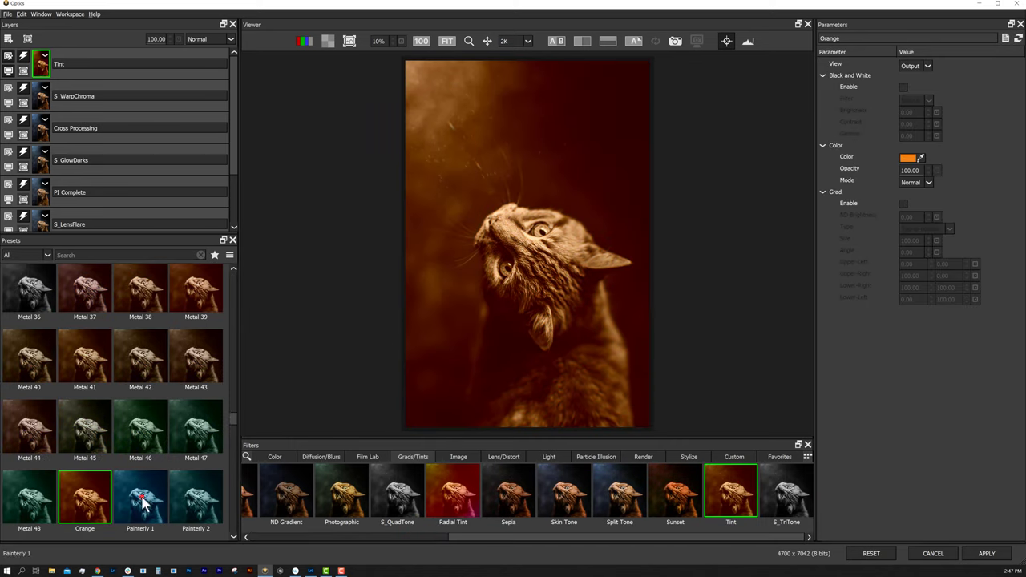
{"action": "left_click", "coordinate": [141, 495]}
{"action": "left_click_drag", "start_coordinate": [235, 425], "coordinate": [235, 447]}
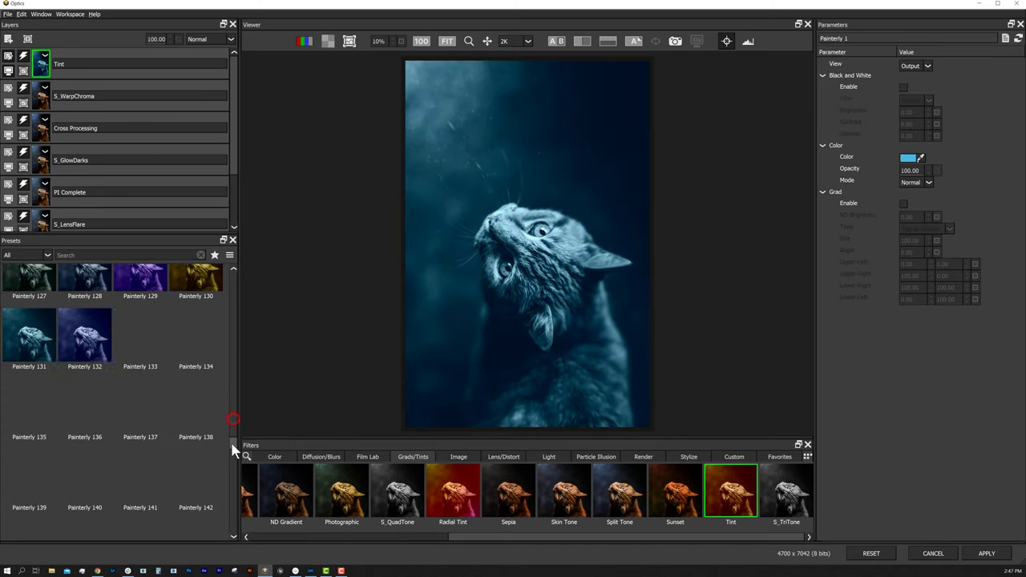
{"action": "left_click", "coordinate": [84, 478]}
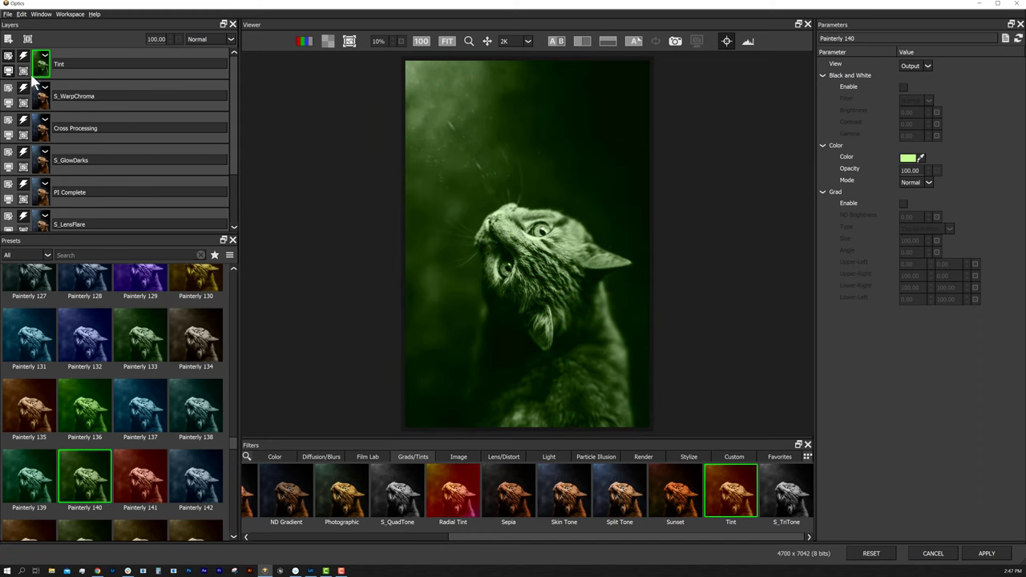
{"action": "left_click", "coordinate": [27, 38]}
{"action": "left_click", "coordinate": [48, 116]}
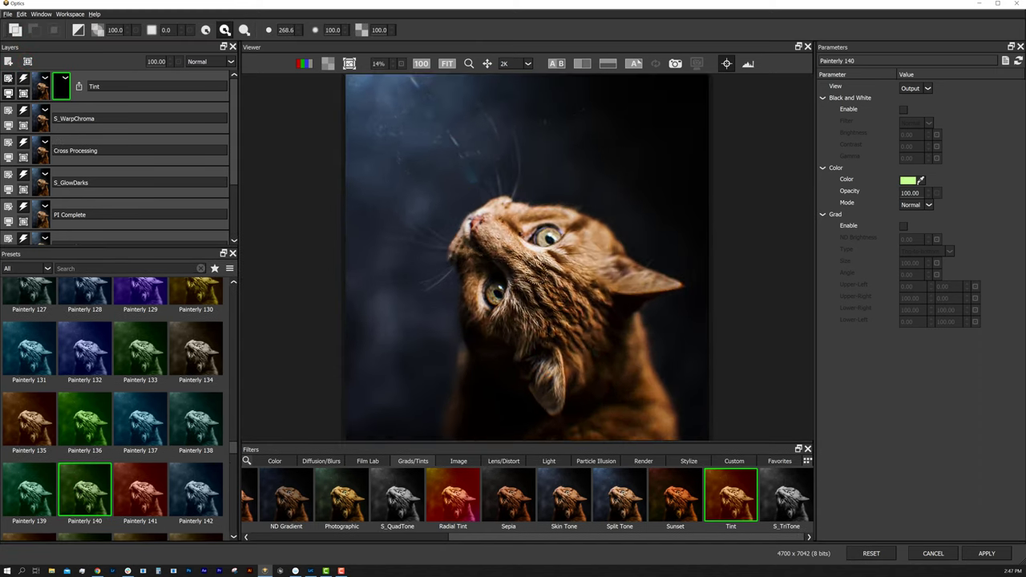
Zoom in and paint the green tint mask over the cat's upper and lower eyes.
{"action": "scroll", "coordinate": [533, 269], "scroll_direction": "up", "scroll_amount": 5}
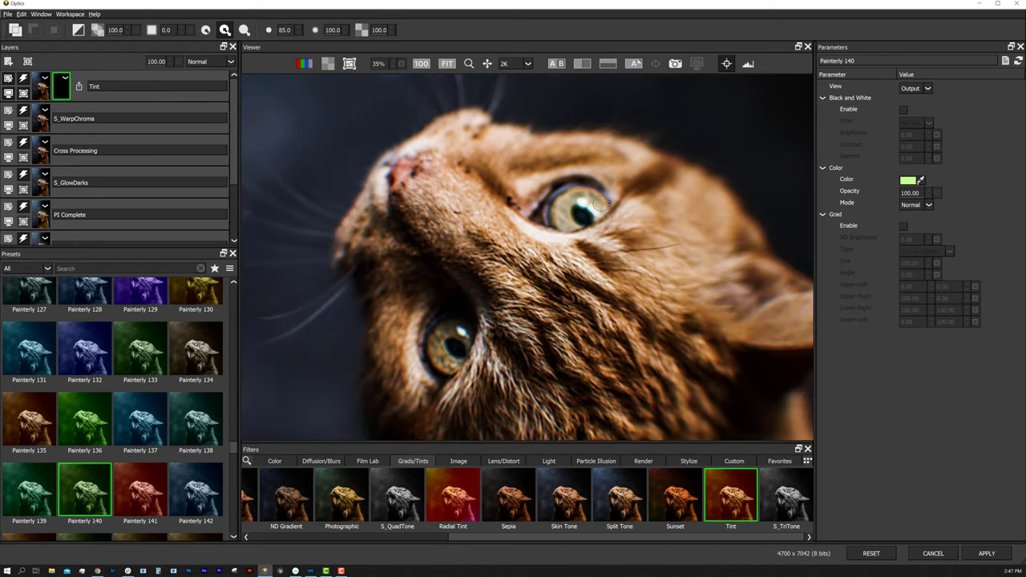
{"action": "left_click_drag", "start_coordinate": [567, 198], "coordinate": [561, 220]}
{"action": "left_click_drag", "start_coordinate": [452, 330], "coordinate": [444, 333]}
Set the brush size to 50 and the Tint layer opacity to 60.
{"action": "left_click", "coordinate": [166, 29]}
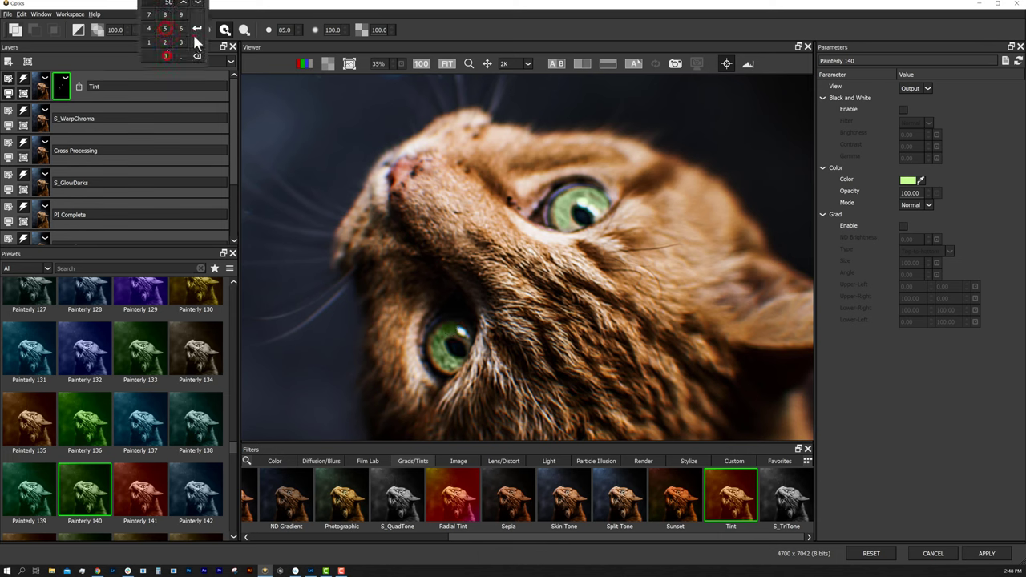
{"action": "left_click", "coordinate": [193, 32]}
{"action": "left_click", "coordinate": [153, 60]}
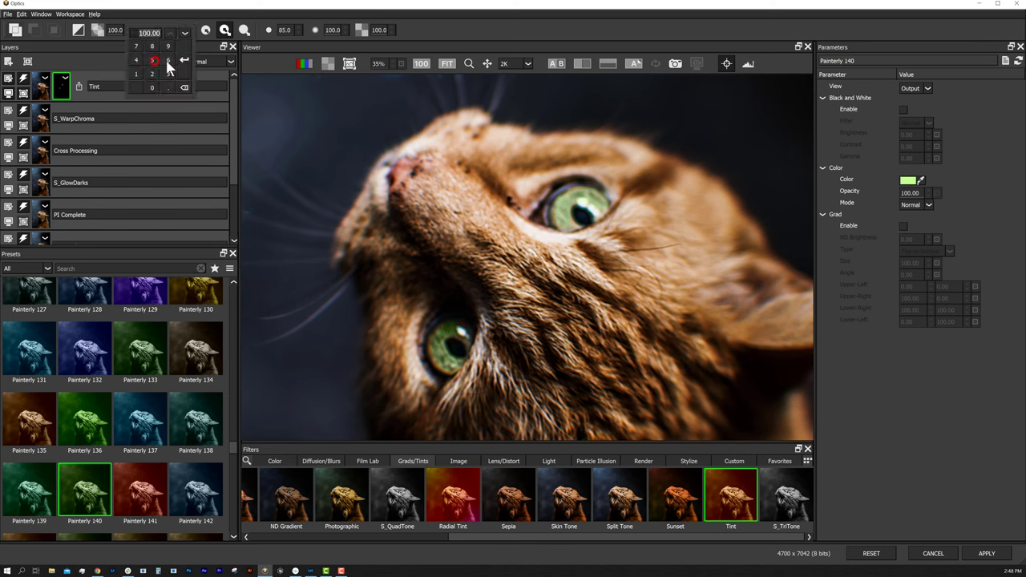
{"action": "left_click", "coordinate": [152, 86]}
{"action": "left_click", "coordinate": [183, 60]}
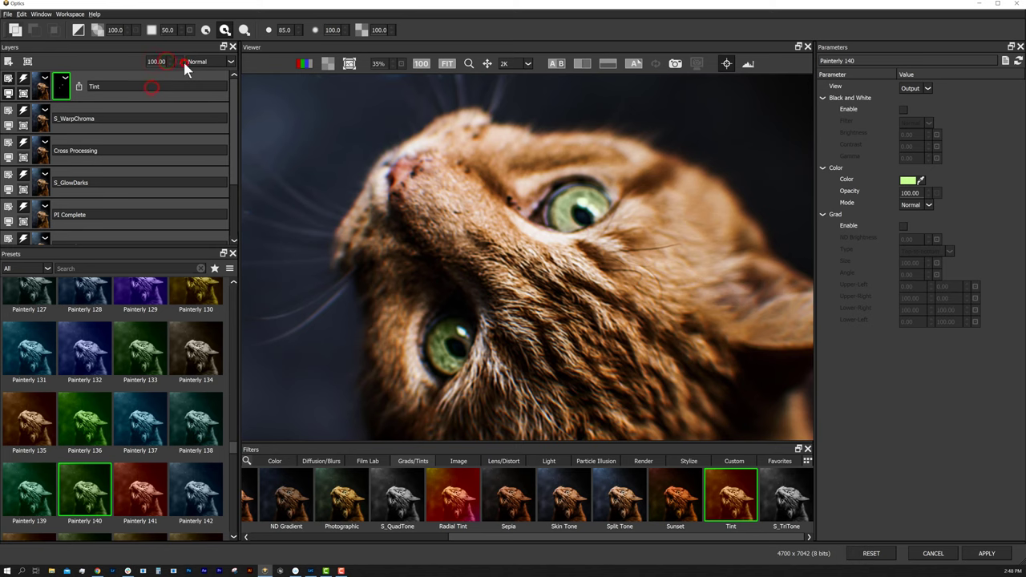
Fit the image, toggle the before/after comparison, and keep Tint opacity at 60.
{"action": "left_click", "coordinate": [447, 64]}
{"action": "left_click", "coordinate": [556, 64]}
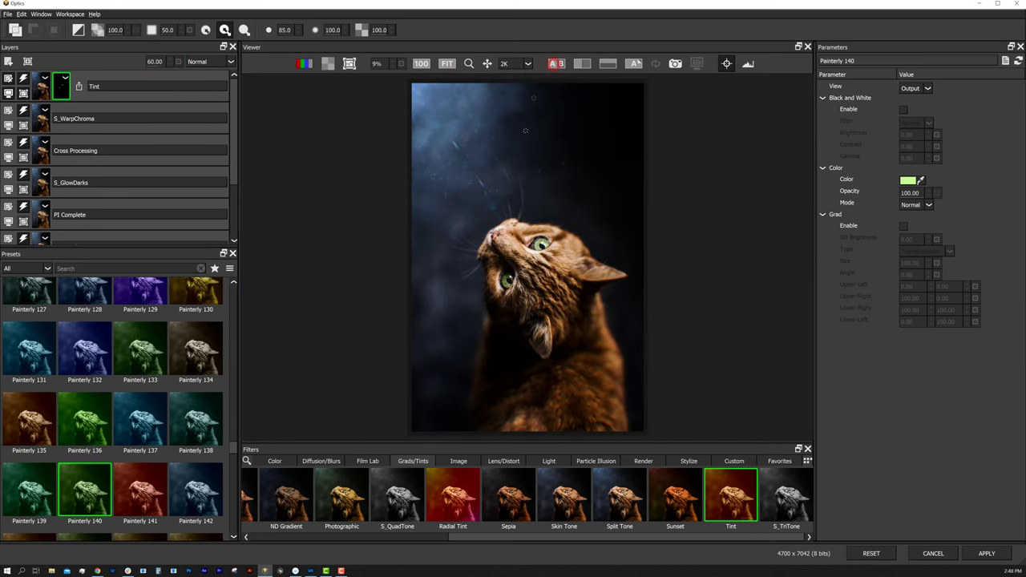
{"action": "left_click", "coordinate": [154, 61]}
{"action": "left_click", "coordinate": [152, 86]}
{"action": "left_click", "coordinate": [181, 73]}
Add a new layer with an S_LensFlare Blue Star Burst flare centred on the cat.
{"action": "left_click", "coordinate": [29, 61]}
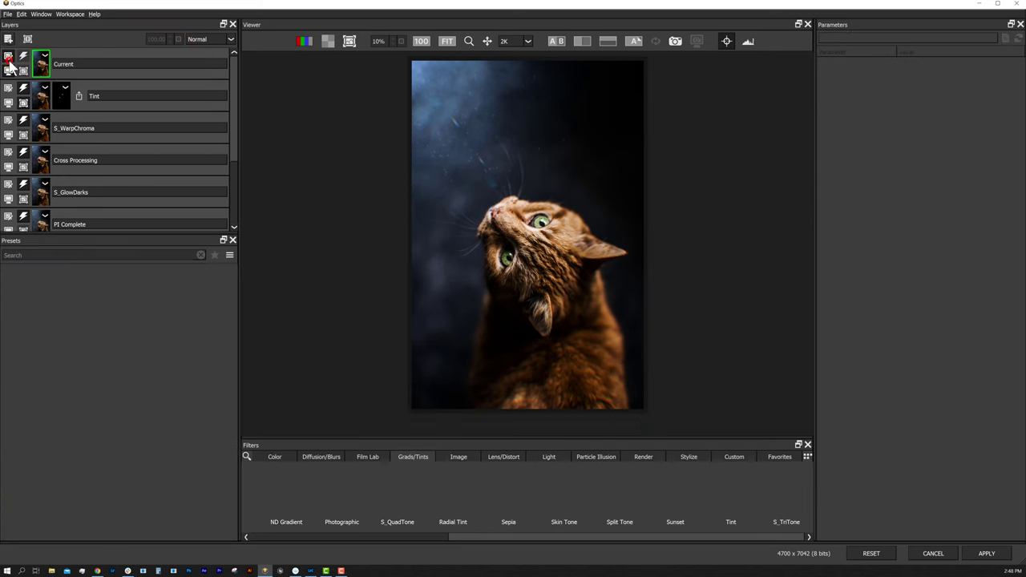
{"action": "left_click", "coordinate": [550, 456]}
{"action": "left_click", "coordinate": [733, 498]}
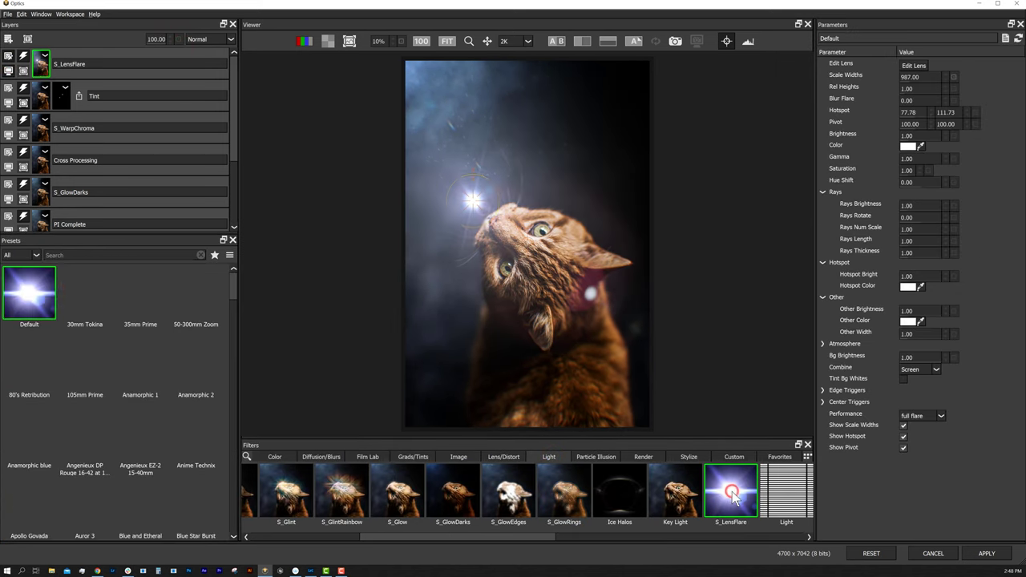
{"action": "left_click", "coordinate": [190, 505]}
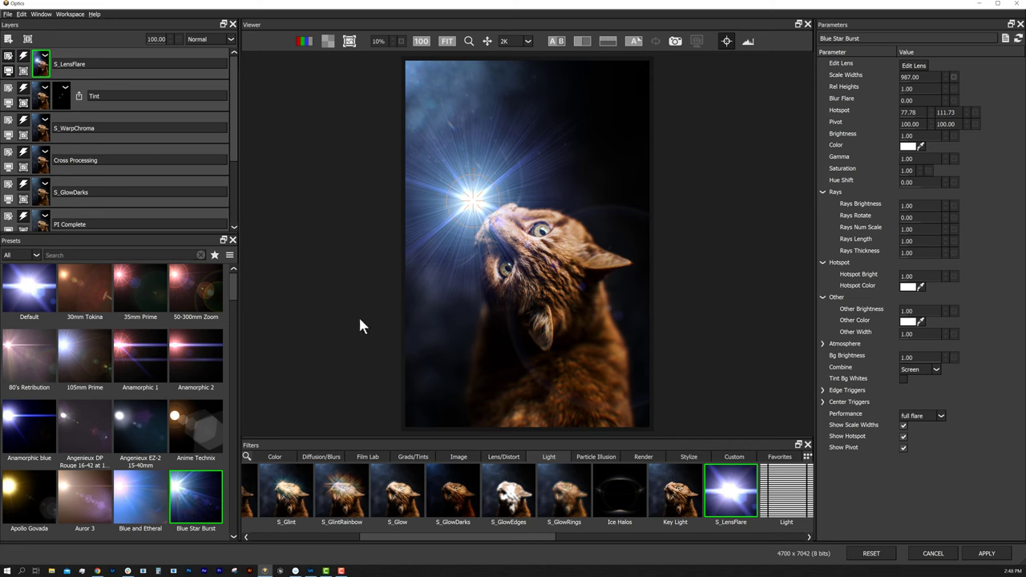
{"action": "left_click_drag", "start_coordinate": [474, 200], "coordinate": [512, 271]}
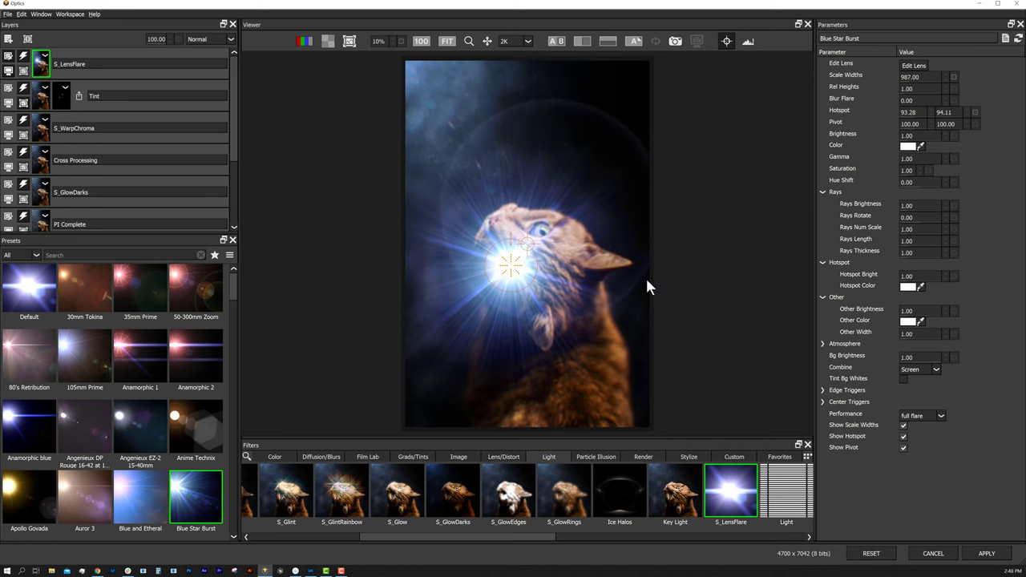
Set the flare's Other Brightness to 0 and Scale Widths to 30, then duplicate its layer.
{"action": "left_click", "coordinate": [916, 332]}
{"action": "left_click", "coordinate": [946, 312]}
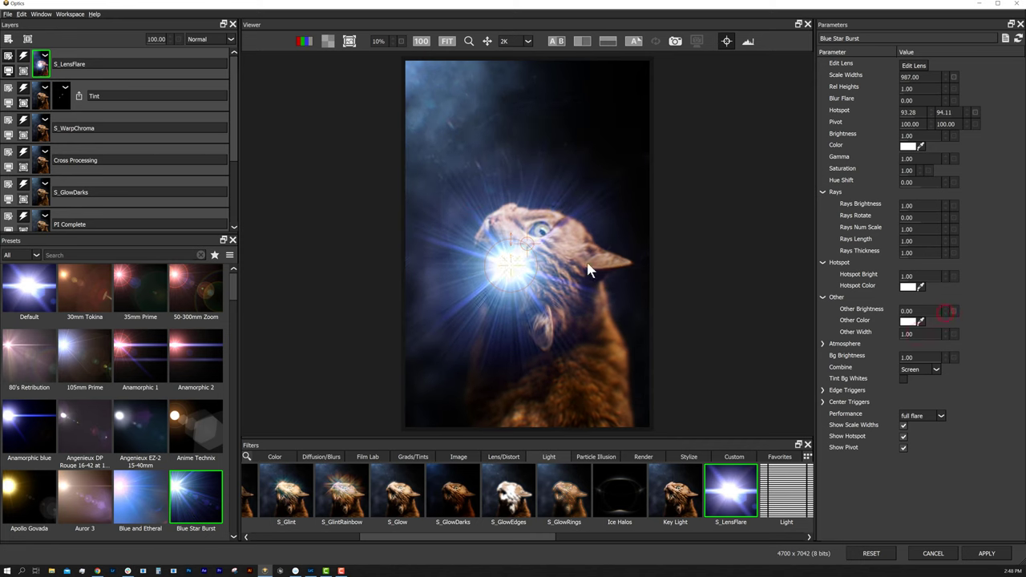
{"action": "left_click_drag", "start_coordinate": [534, 255], "coordinate": [512, 272]}
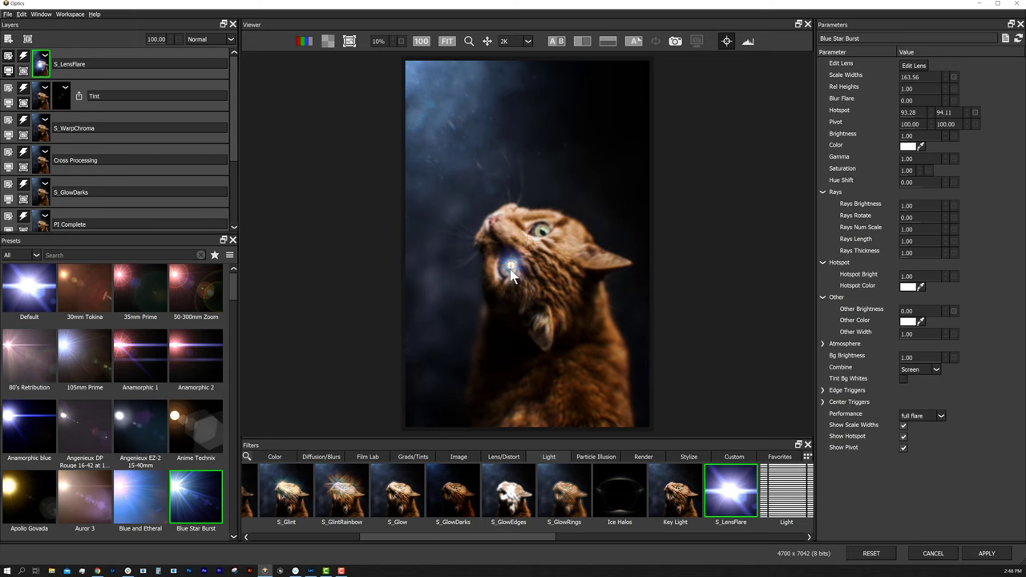
{"action": "left_click", "coordinate": [914, 77]}
{"action": "left_click", "coordinate": [916, 103]}
{"action": "key", "text": "Return"}
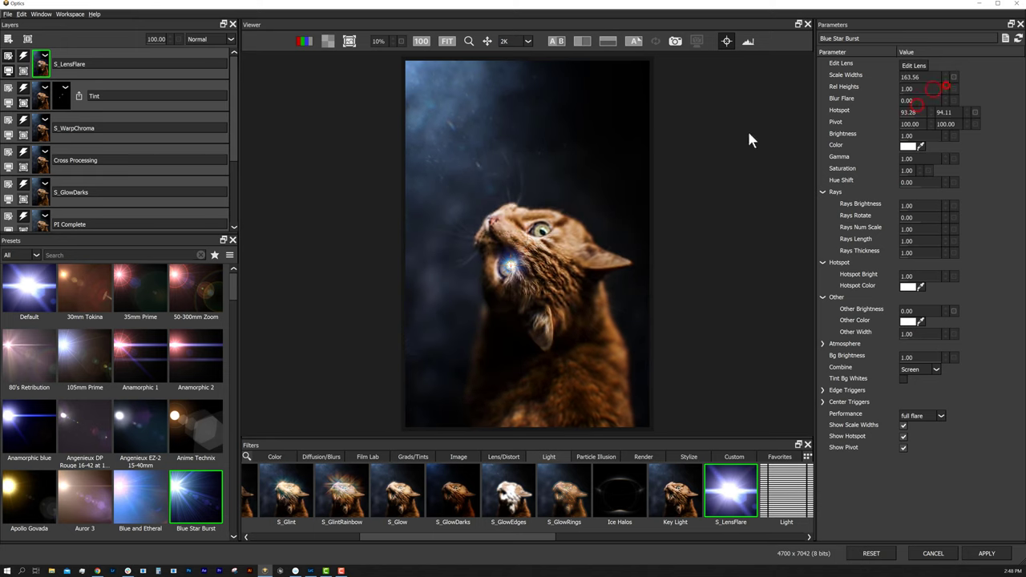
{"action": "type", "text": "30"}
{"action": "right_click", "coordinate": [44, 60]}
{"action": "left_click", "coordinate": [87, 84]}
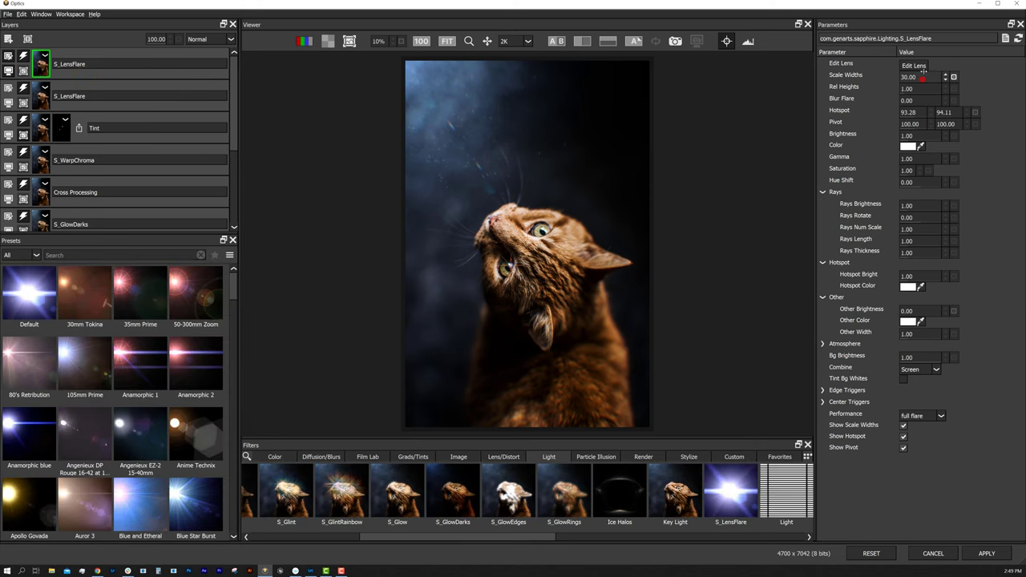
Move the duplicate flare onto the upper eye and set its Scale Widths to 50.
{"action": "left_click_drag", "start_coordinate": [924, 76], "coordinate": [932, 29]}
{"action": "scroll", "coordinate": [517, 263], "scroll_direction": "up", "scroll_amount": 2}
{"action": "scroll", "coordinate": [481, 263], "scroll_direction": "up", "scroll_amount": 2}
{"action": "scroll", "coordinate": [457, 262], "scroll_direction": "up", "scroll_amount": 1}
{"action": "scroll", "coordinate": [455, 262], "scroll_direction": "up", "scroll_amount": 1}
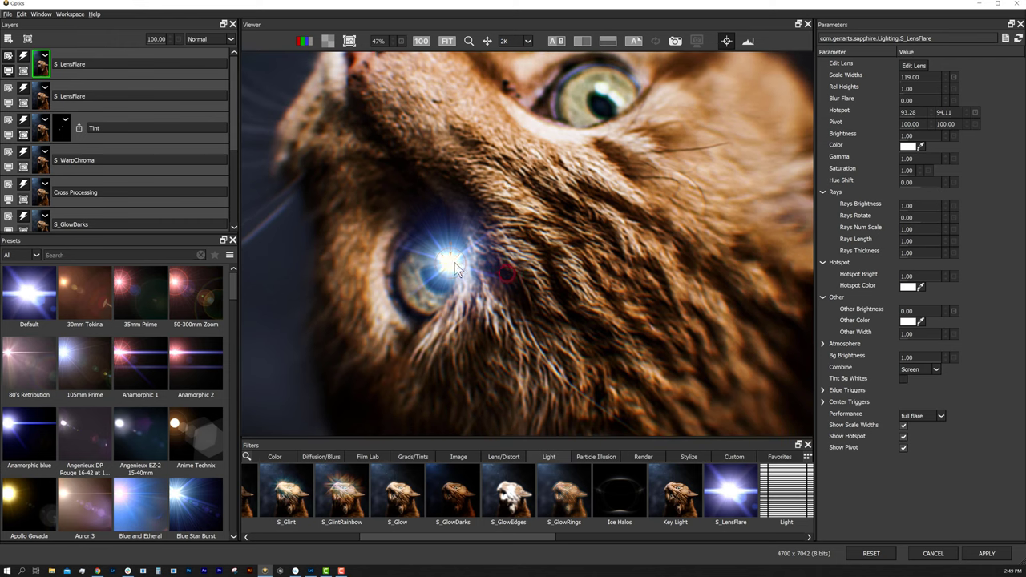
{"action": "left_click_drag", "start_coordinate": [455, 263], "coordinate": [603, 91]}
{"action": "left_click", "coordinate": [917, 76]}
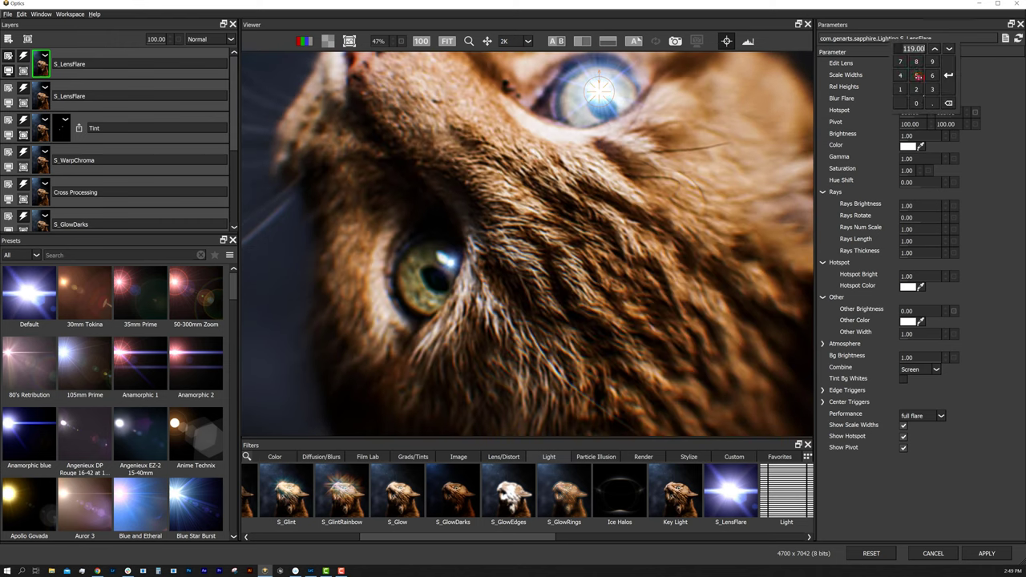
{"action": "left_click", "coordinate": [916, 103]}
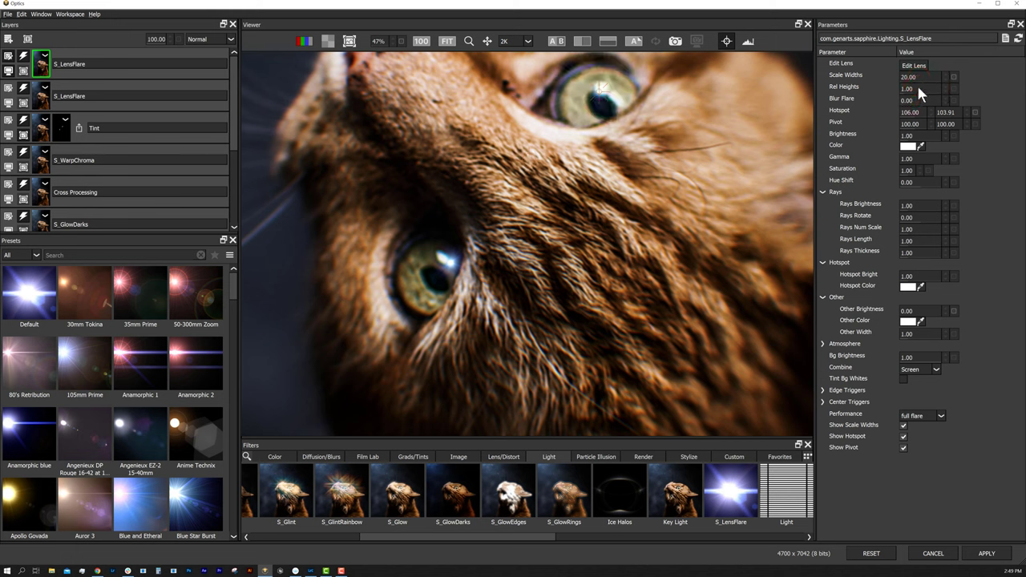
{"action": "left_click", "coordinate": [916, 75]}
{"action": "left_click", "coordinate": [948, 74]}
Set the other flare layer's Scale Widths to 40 and fit the image in view.
{"action": "left_click", "coordinate": [453, 267]}
{"action": "left_click_drag", "start_coordinate": [917, 77], "coordinate": [934, 77]}
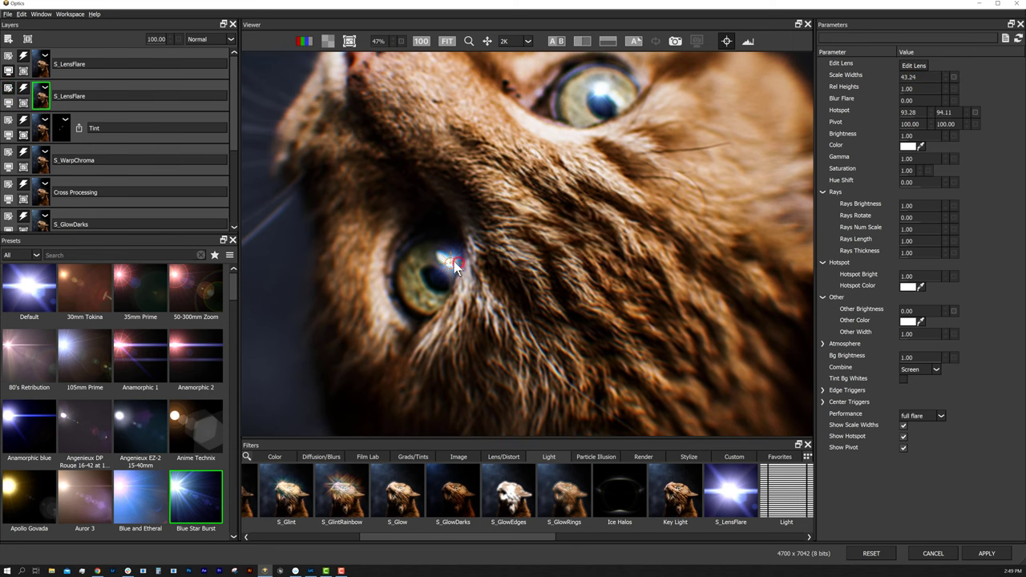
{"action": "left_click_drag", "start_coordinate": [459, 262], "coordinate": [447, 258]}
{"action": "type", "text": "40"}
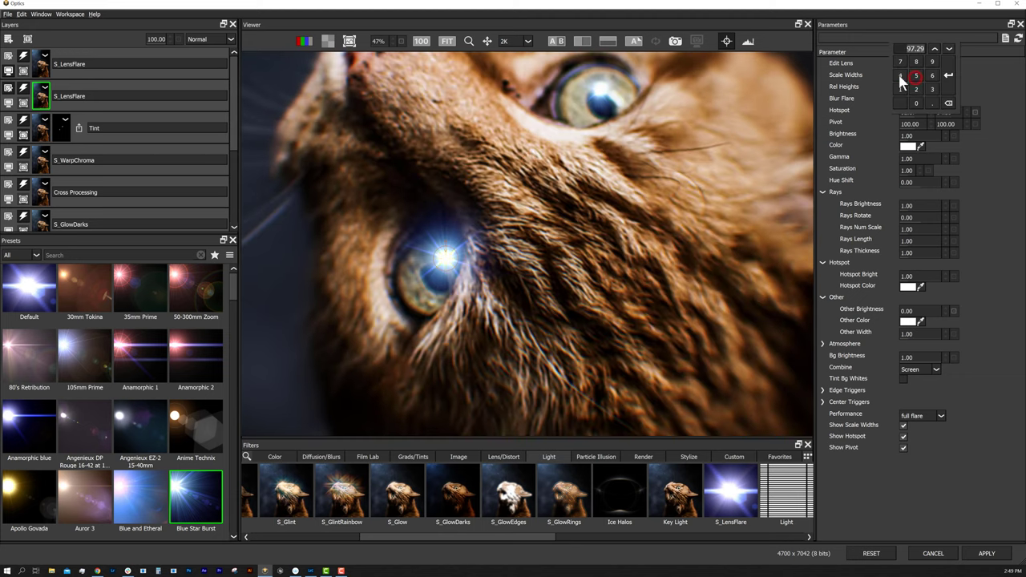
{"action": "left_click", "coordinate": [943, 92]}
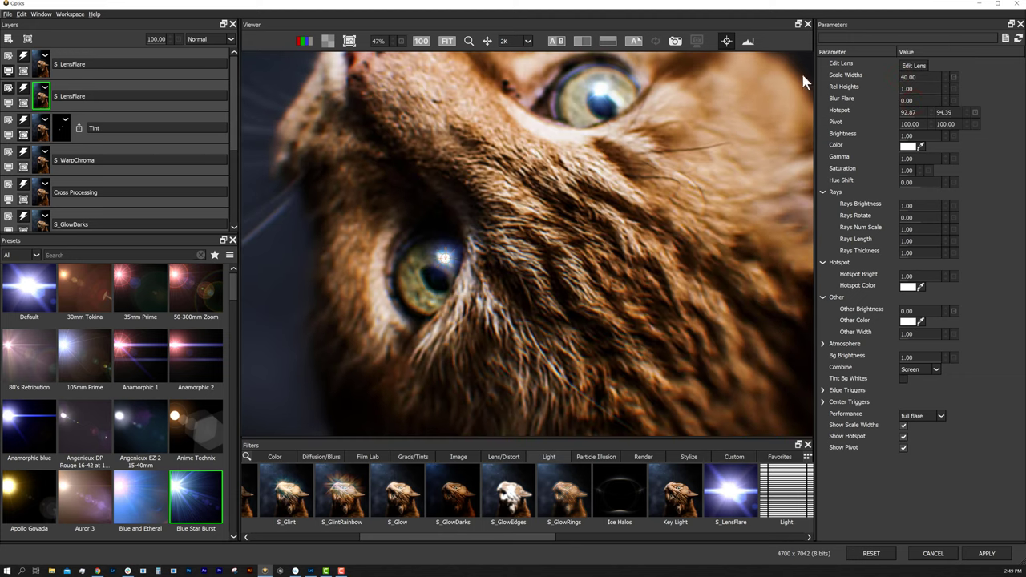
{"action": "left_click", "coordinate": [446, 41]}
Add an empty top layer and compare before/after in split and side-by-side views.
{"action": "left_click", "coordinate": [41, 67]}
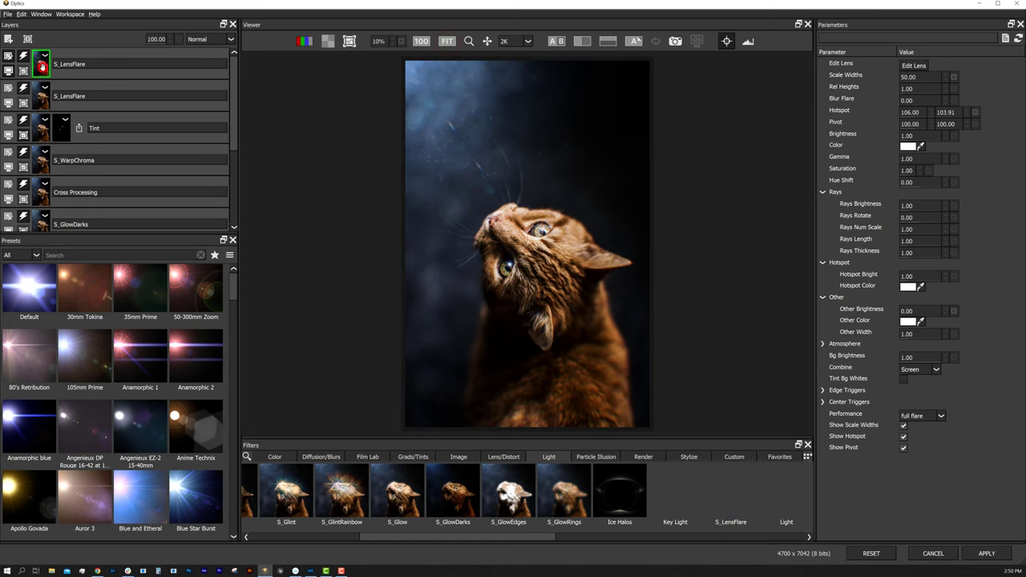
{"action": "left_click", "coordinate": [8, 39]}
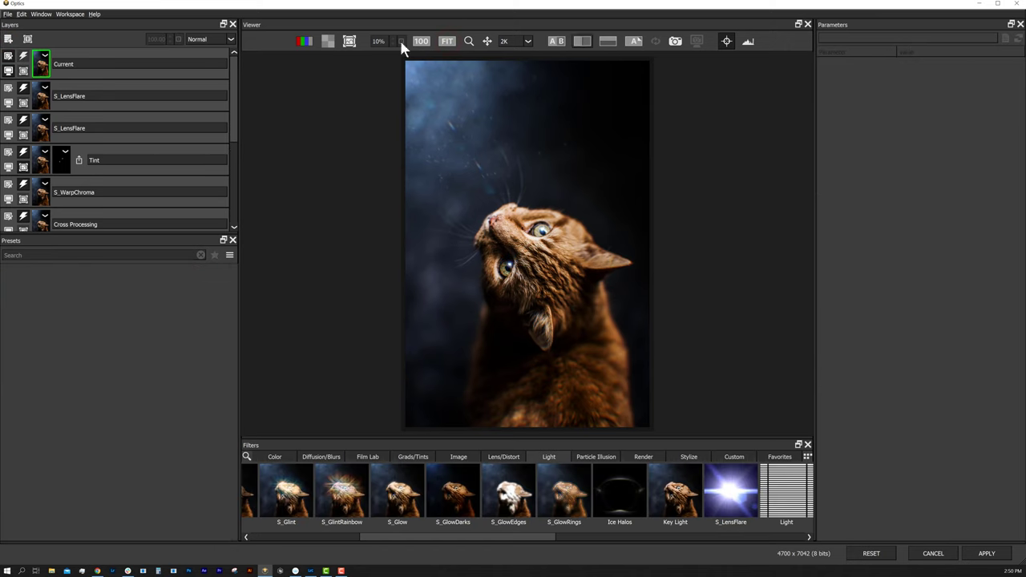
{"action": "left_click", "coordinate": [582, 41]}
{"action": "left_click", "coordinate": [559, 42]}
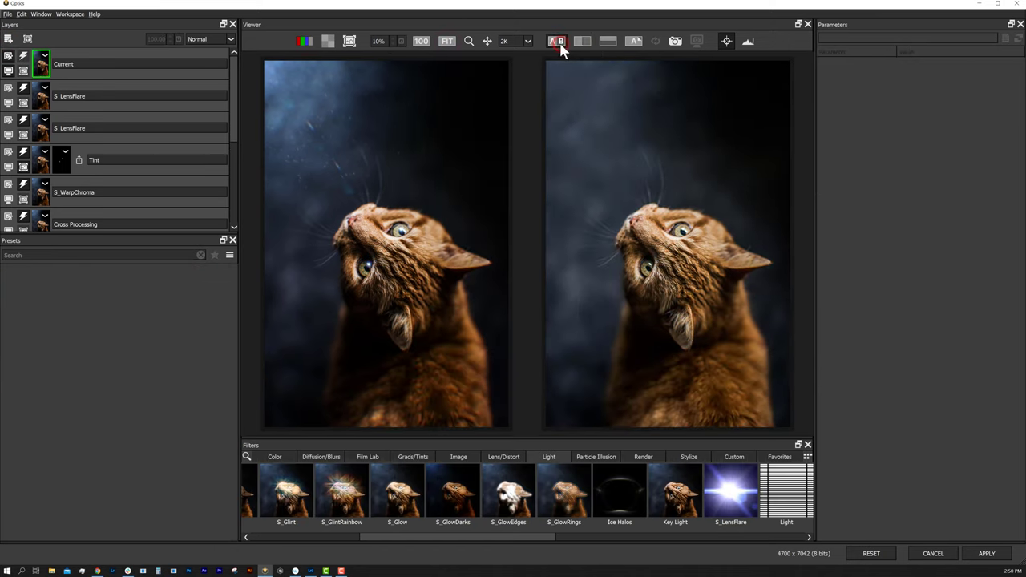
{"action": "left_click", "coordinate": [559, 41]}
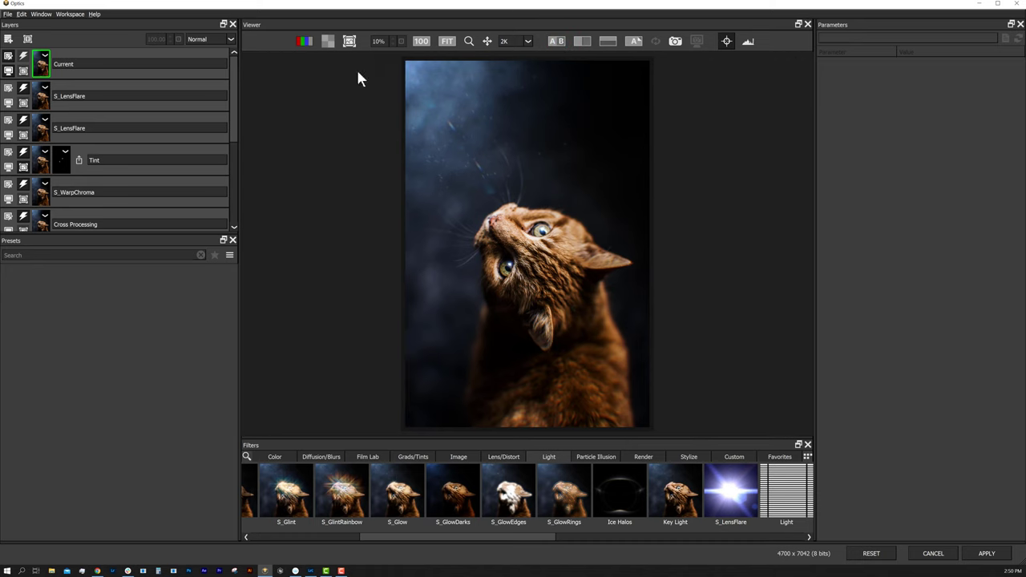
Check that both lens flare layers stay at 100 opacity.
{"action": "left_click", "coordinate": [13, 126]}
{"action": "left_click", "coordinate": [157, 38]}
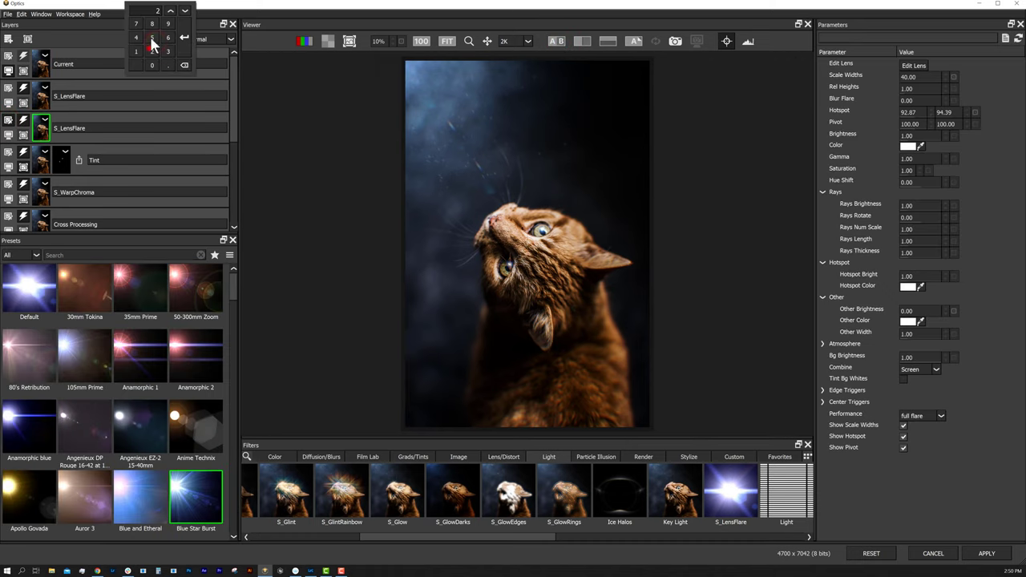
{"action": "left_click", "coordinate": [184, 37]}
{"action": "left_click", "coordinate": [8, 89]}
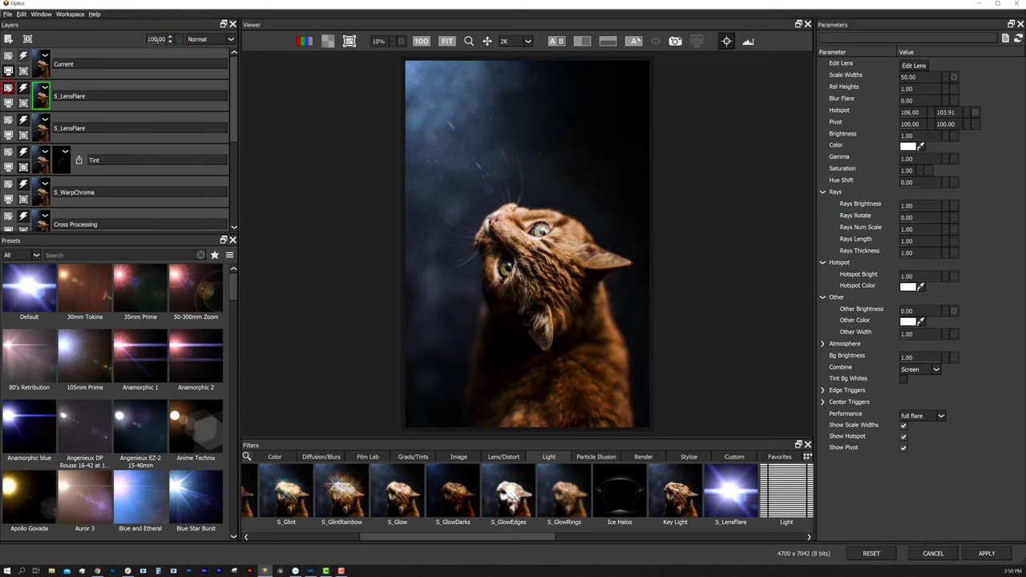
{"action": "left_click", "coordinate": [156, 39]}
{"action": "left_click", "coordinate": [184, 38]}
Run the before/after comparison again, then select the Cross Processing layer.
{"action": "left_click", "coordinate": [41, 66]}
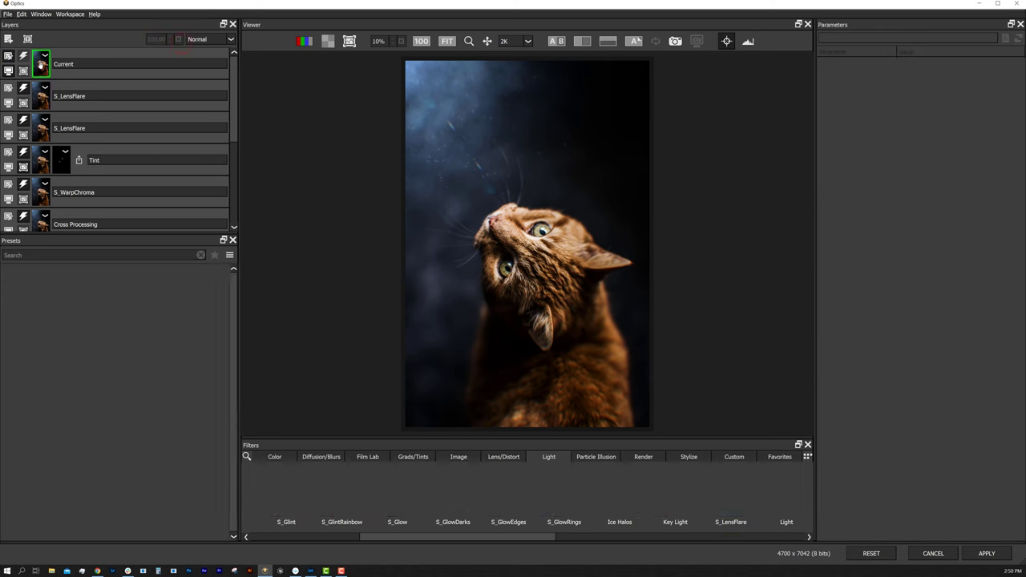
{"action": "left_click", "coordinate": [557, 41]}
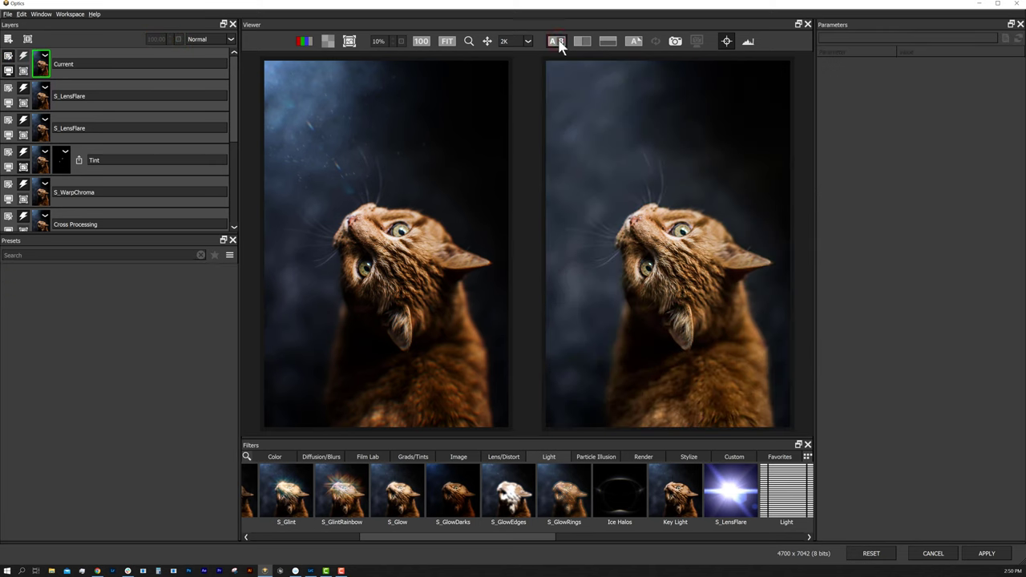
{"action": "left_click", "coordinate": [557, 41]}
{"action": "left_click", "coordinate": [557, 42]}
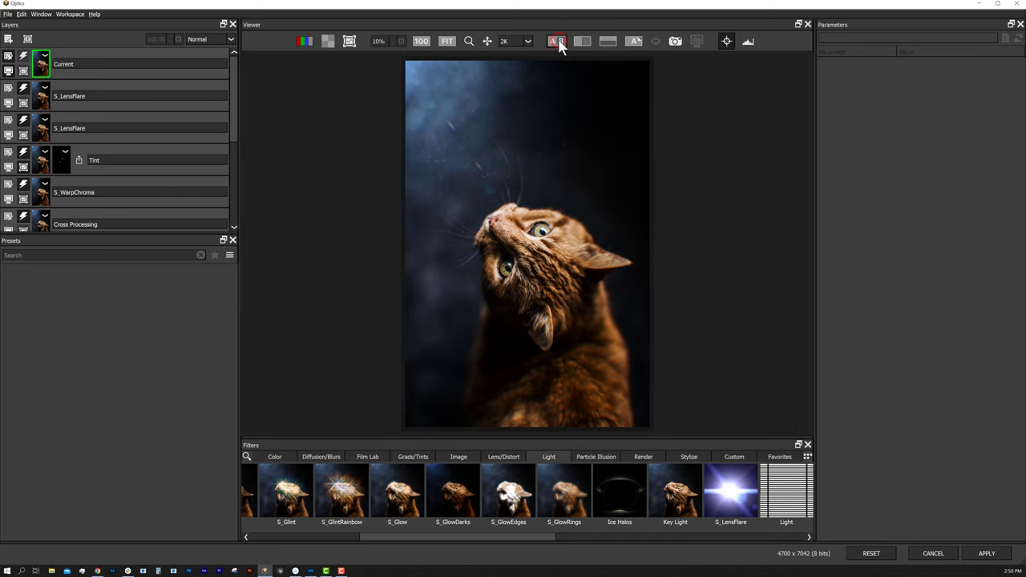
{"action": "left_click", "coordinate": [30, 217]}
Raise the Cross Processing layer opacity to 50 and compare it with the original.
{"action": "left_click", "coordinate": [155, 38]}
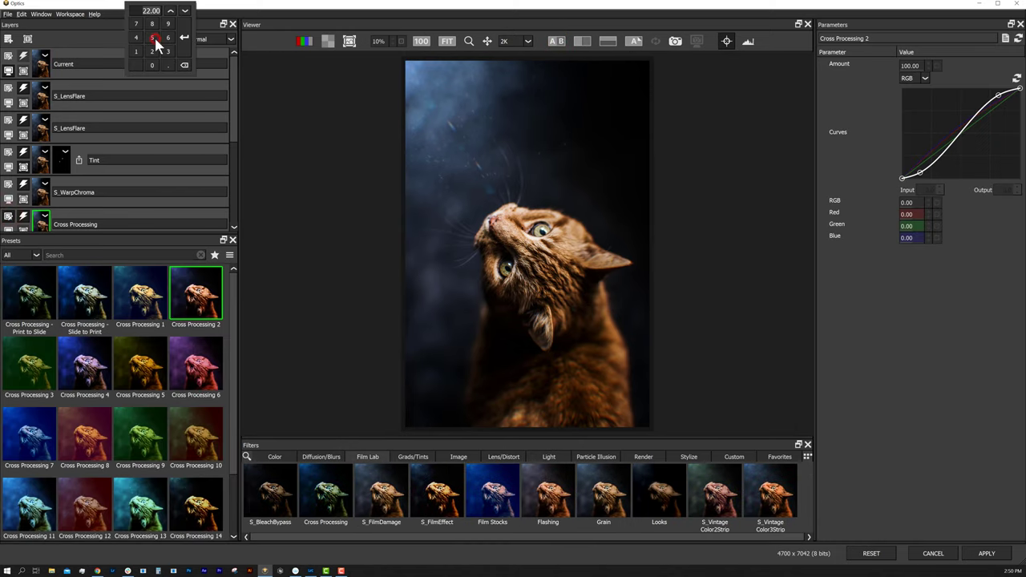
{"action": "left_click", "coordinate": [180, 38]}
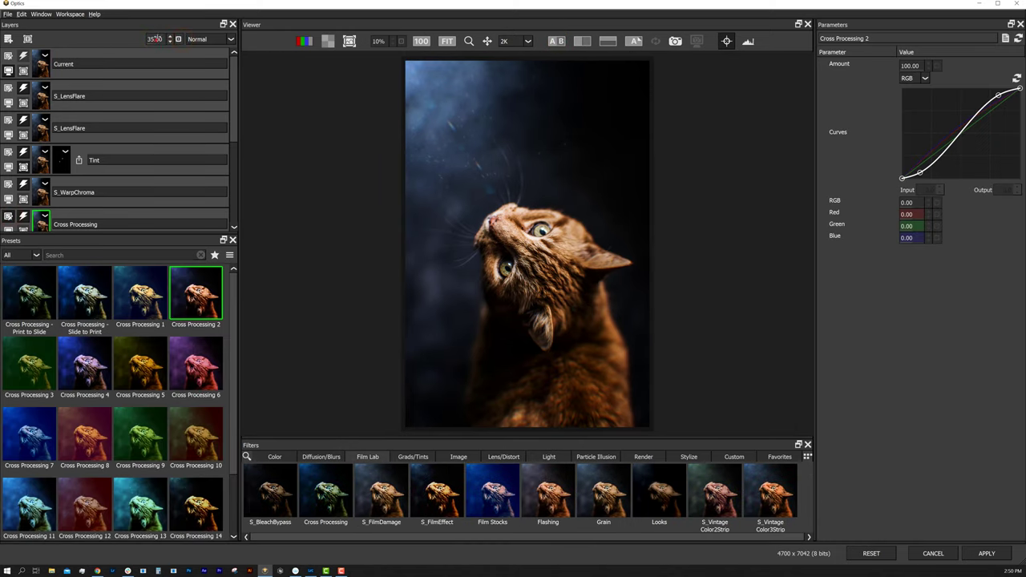
{"action": "left_click_drag", "start_coordinate": [156, 39], "coordinate": [159, 31]}
{"action": "left_click", "coordinate": [556, 41]}
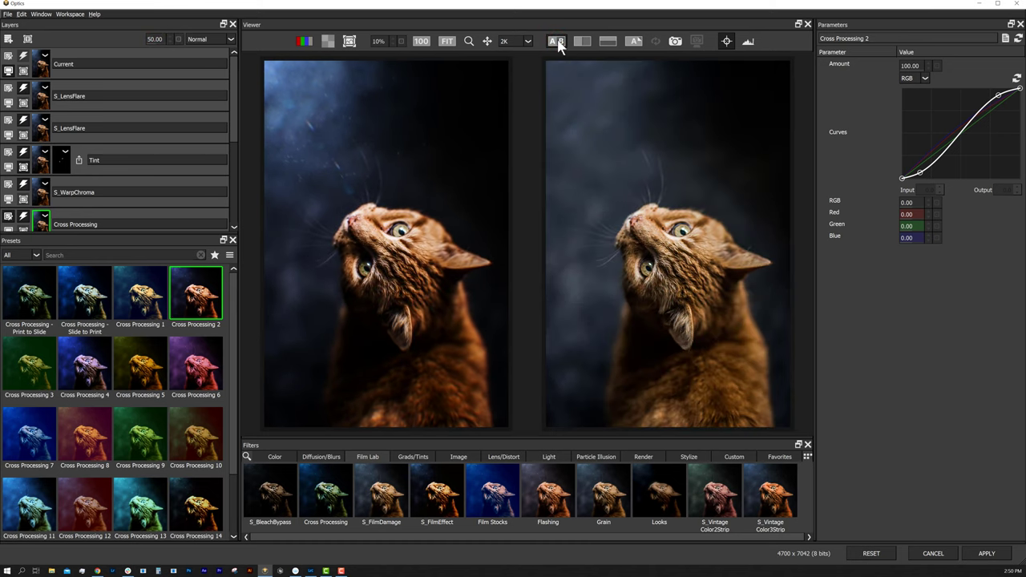
{"action": "left_click", "coordinate": [558, 45]}
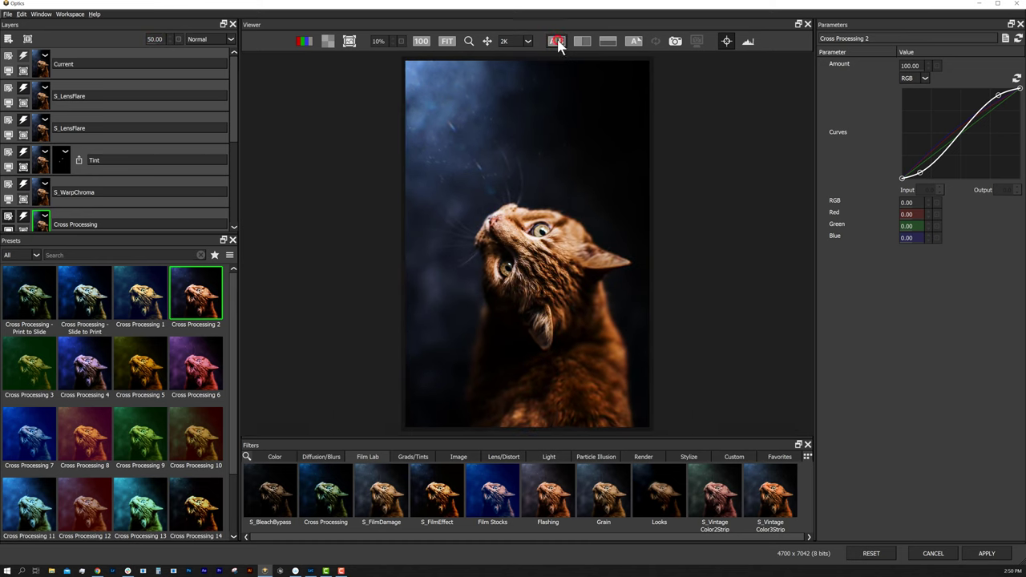
Apply the edits and view the new edited copy in the Lightroom filmstrip.
{"action": "left_click", "coordinate": [986, 552]}
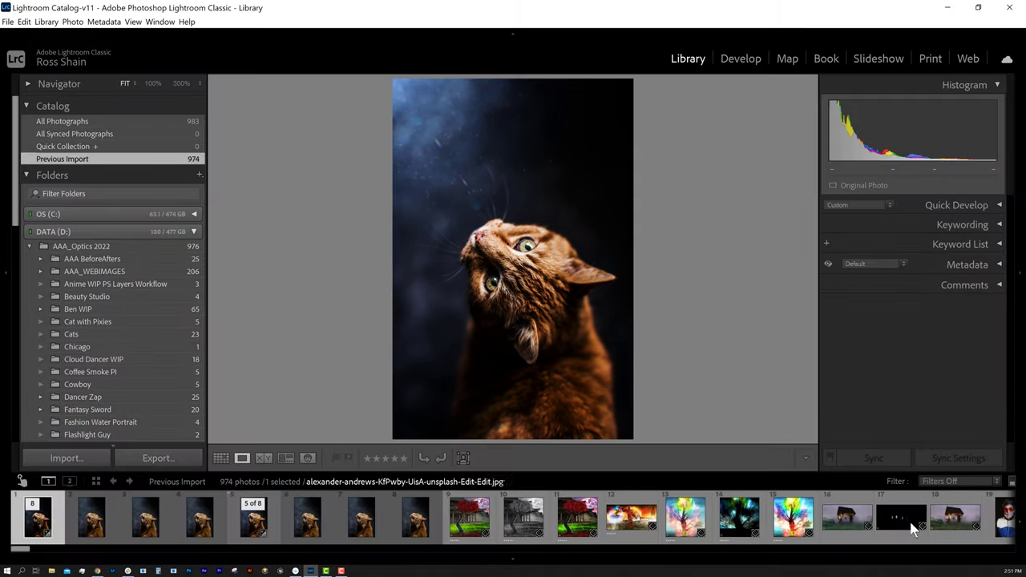
{"action": "left_click", "coordinate": [91, 517]}
{"action": "left_click", "coordinate": [37, 520]}
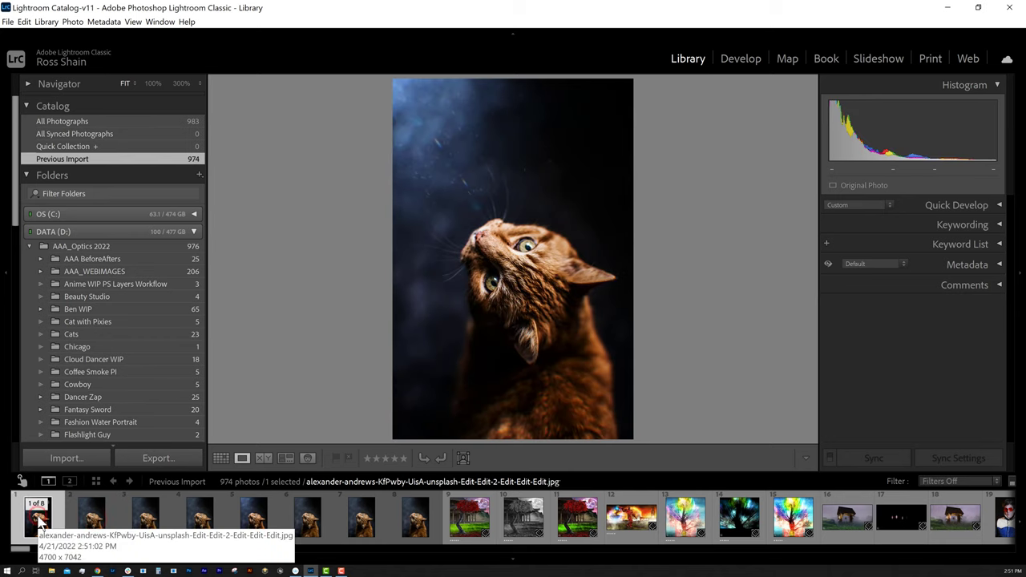